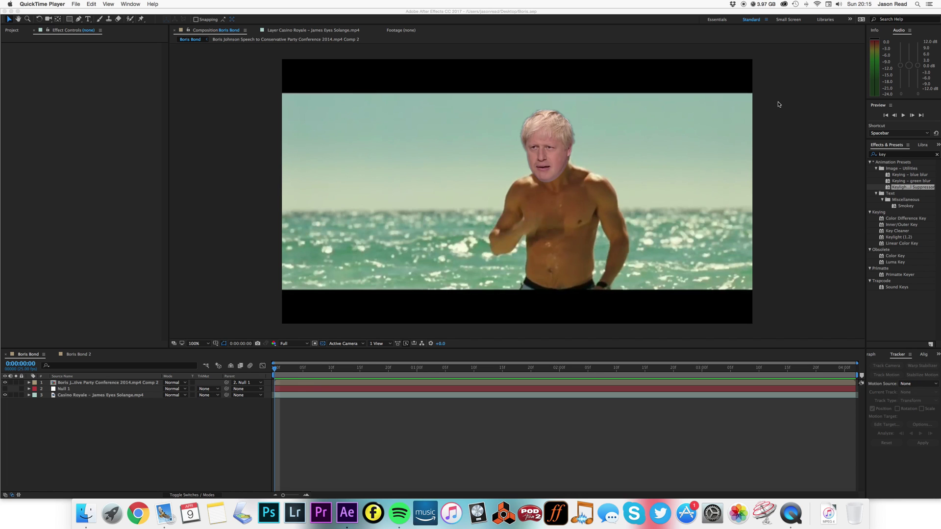
Step: Preview the Boris Bond comp, then switch to Boris Bond 2 and preview the beach clip
click(522, 410)
key(space)
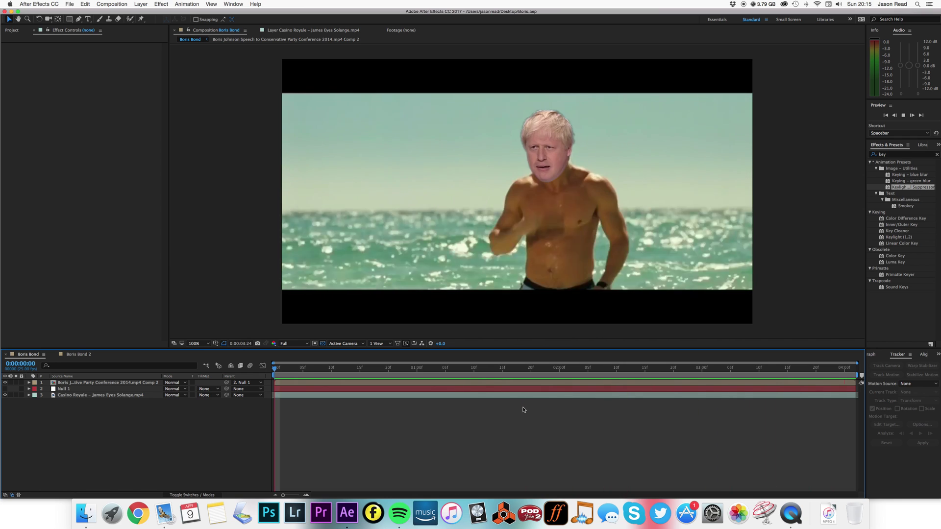
key(space)
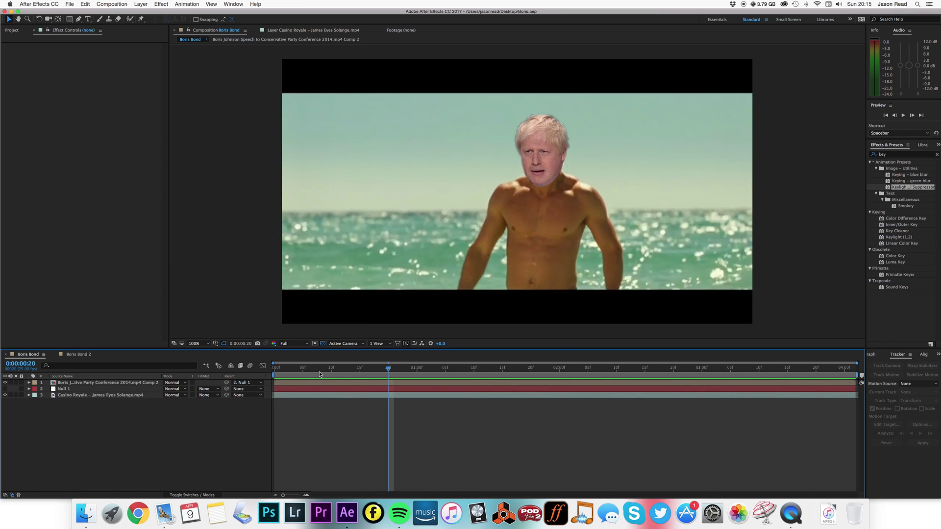
key(Home)
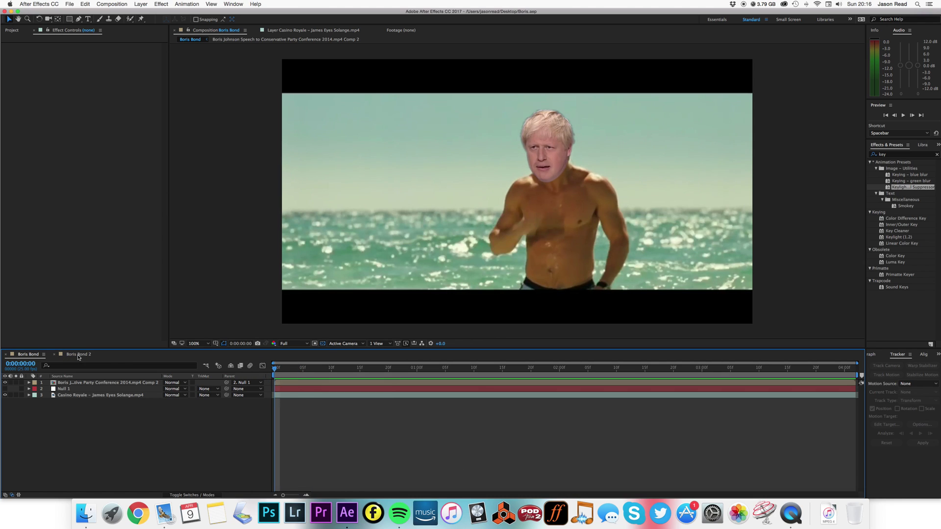
click(79, 354)
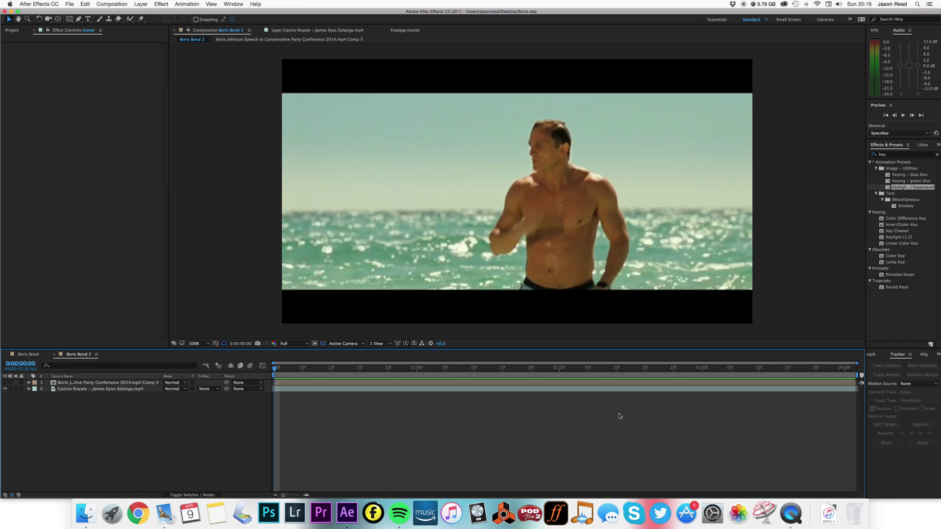
key(space)
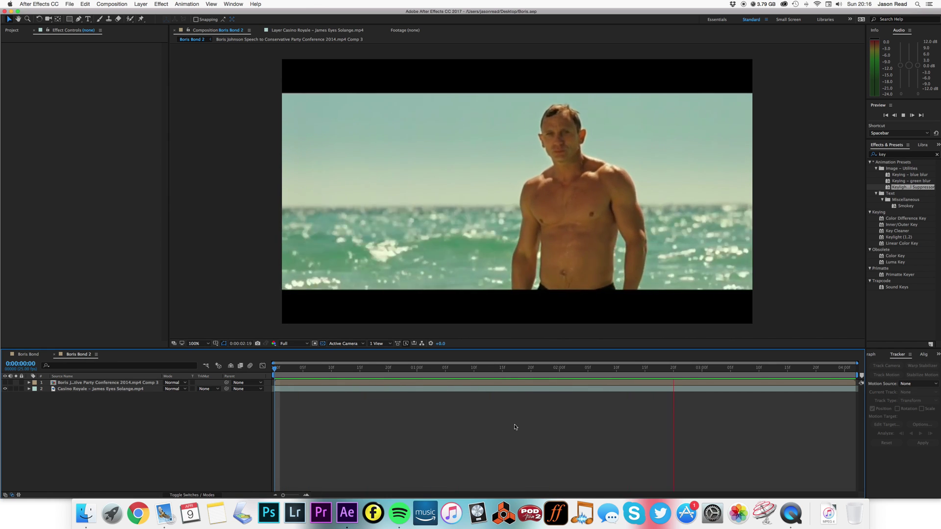
key(space)
Step: Turn on the Boris speech layer's visibility, preview the composite from the start, and select it
click(5, 382)
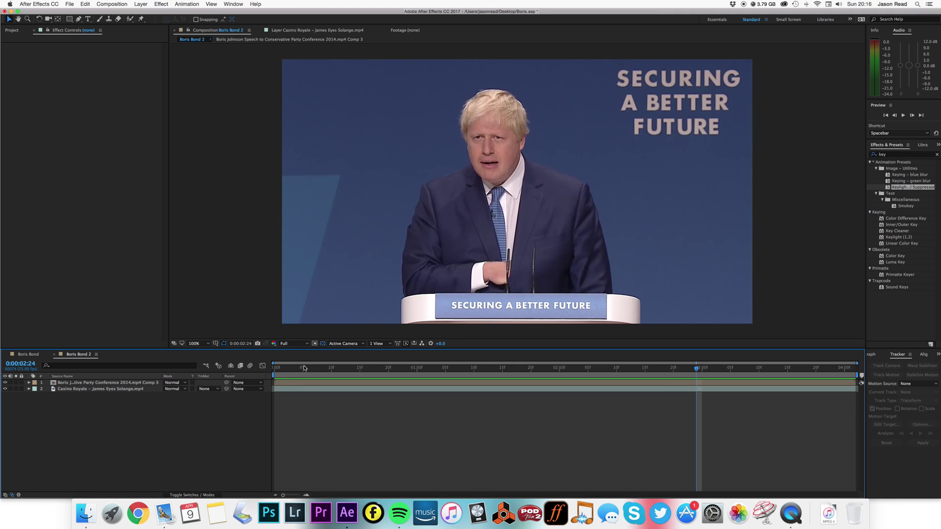
key(Home)
key(space)
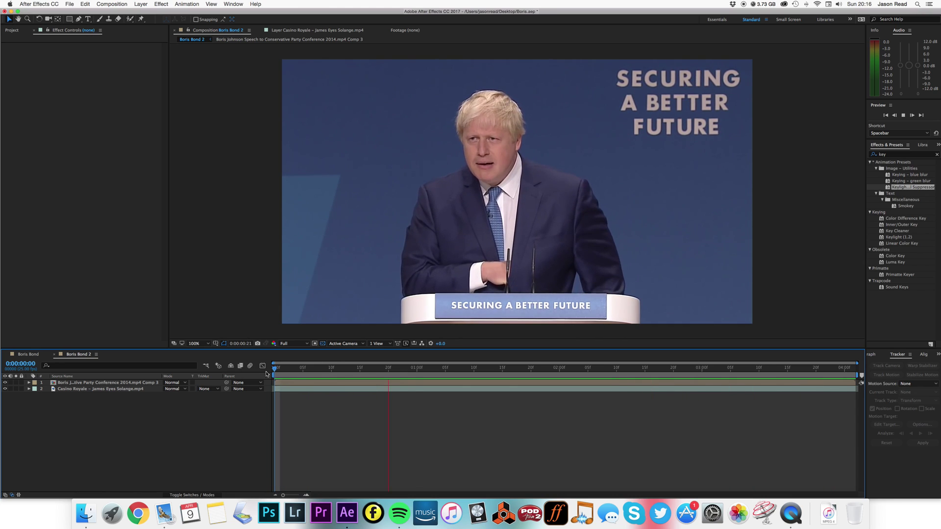
key(space)
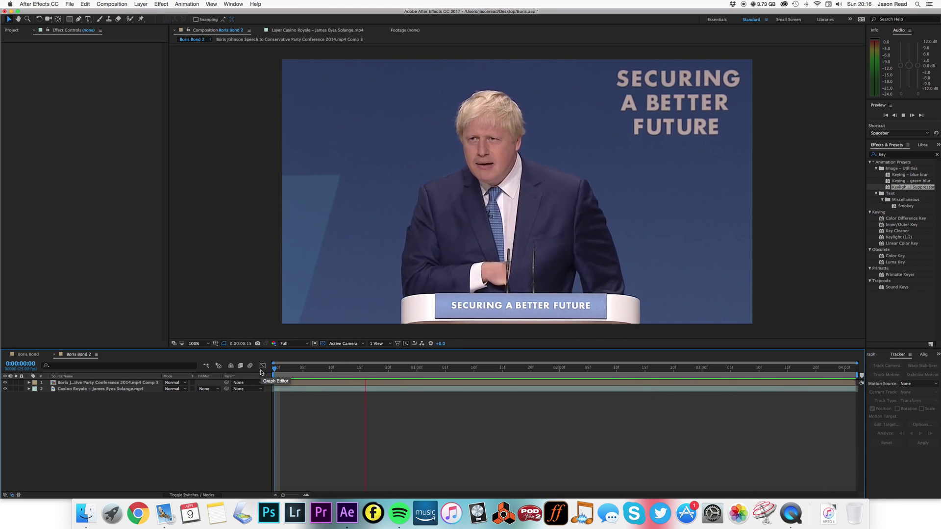
key(space)
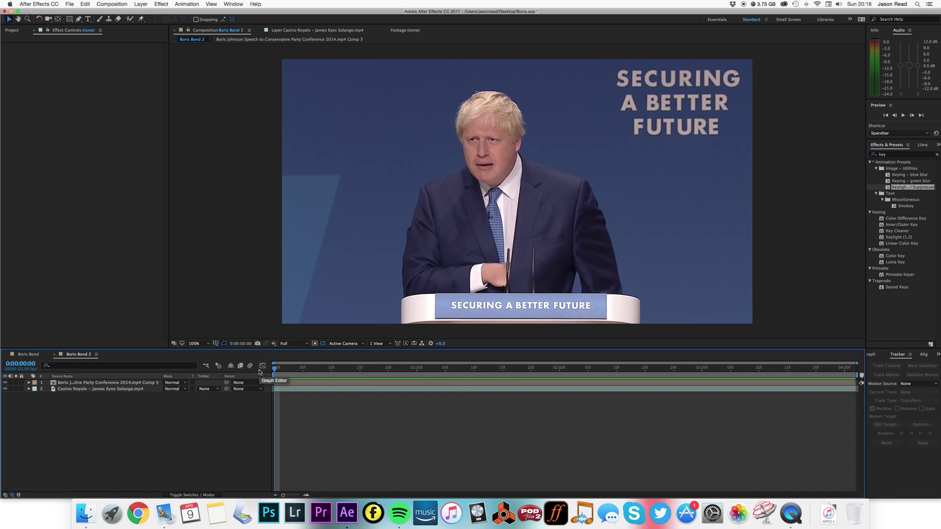
click(337, 383)
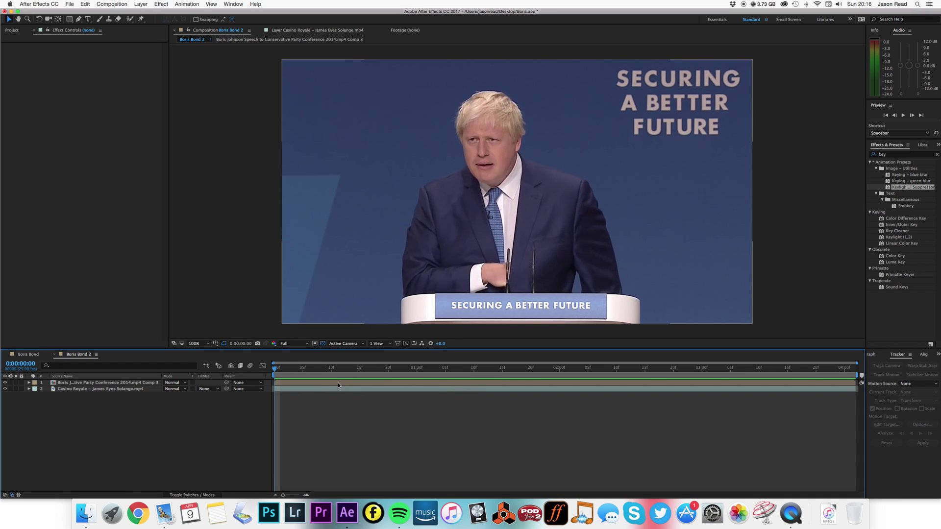
Step: Inside the Boris speech precomp, apply Keylight + Spill Suppressor and sample the blue background as Screen Colour
double_click(337, 383)
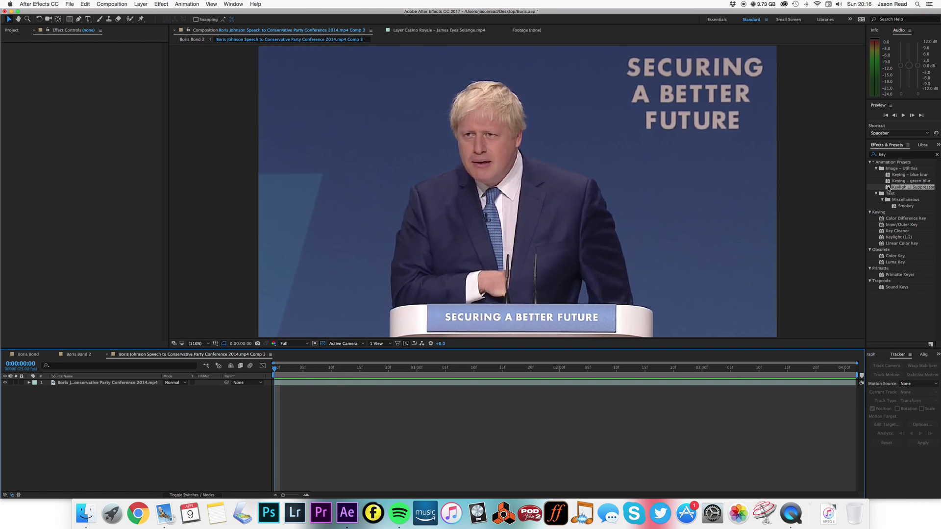
drag(888, 188, 677, 384)
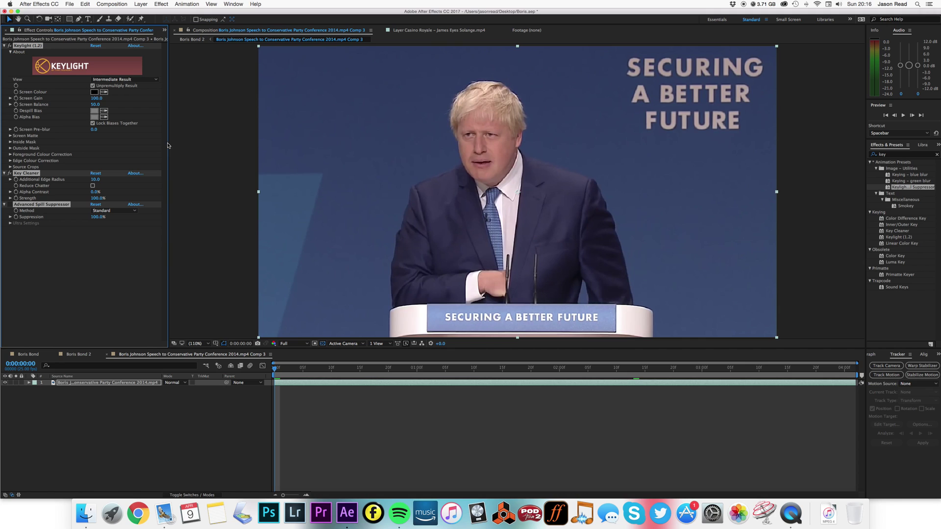
click(104, 93)
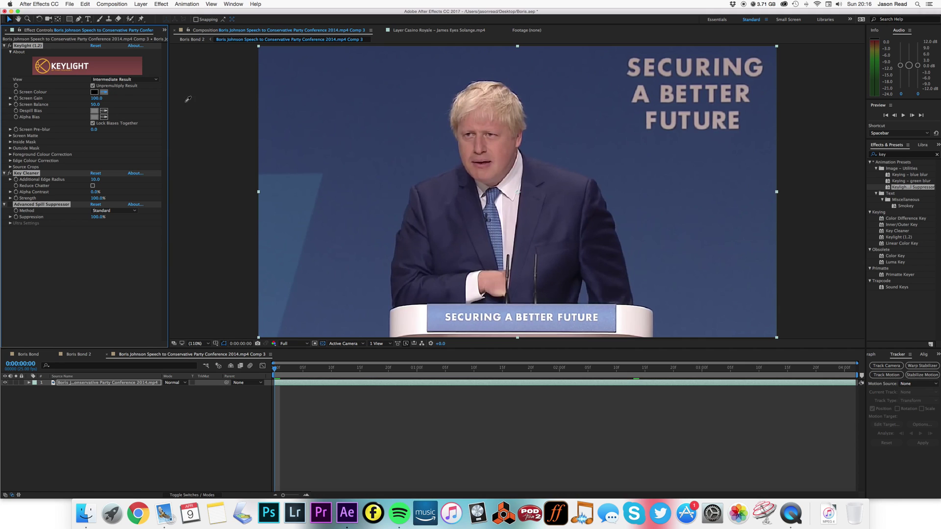
click(538, 146)
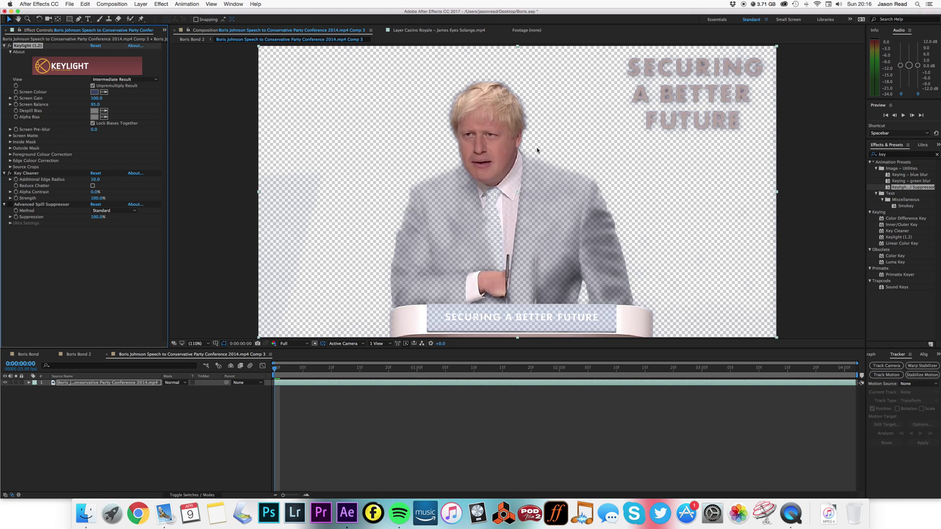
Step: Switch Keylight's view to Screen Matte
scroll(485, 209, up, 2)
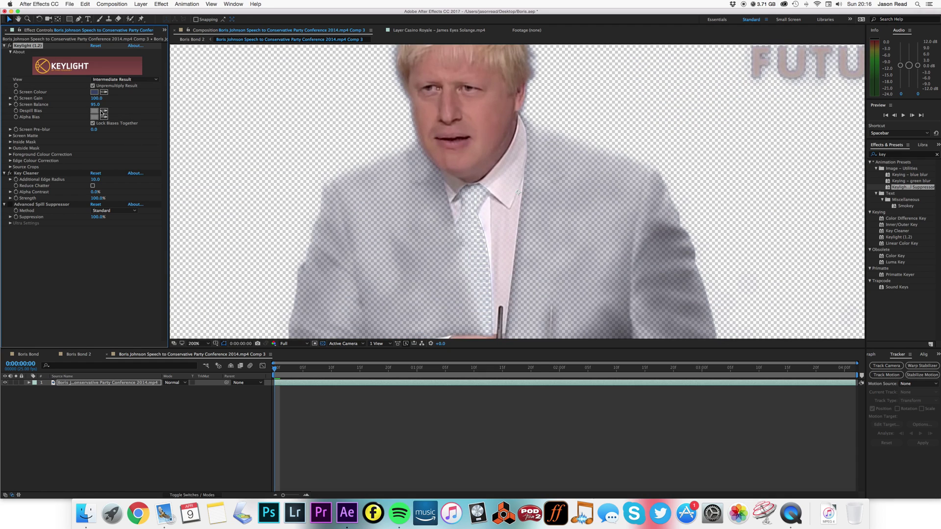
click(115, 81)
click(115, 111)
click(198, 342)
Step: Fit the comp in the viewer and set Screen Matte Clip Black to 57 and Clip White to 96
click(197, 350)
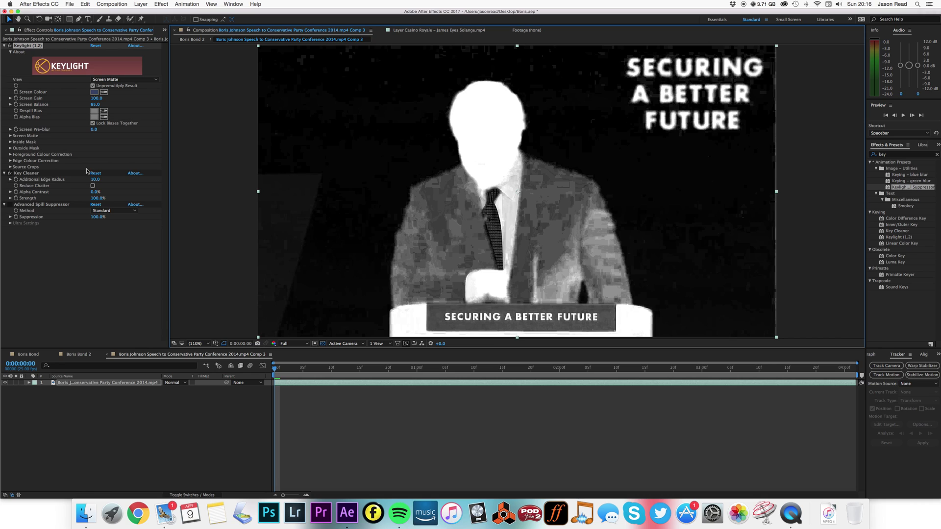
click(11, 137)
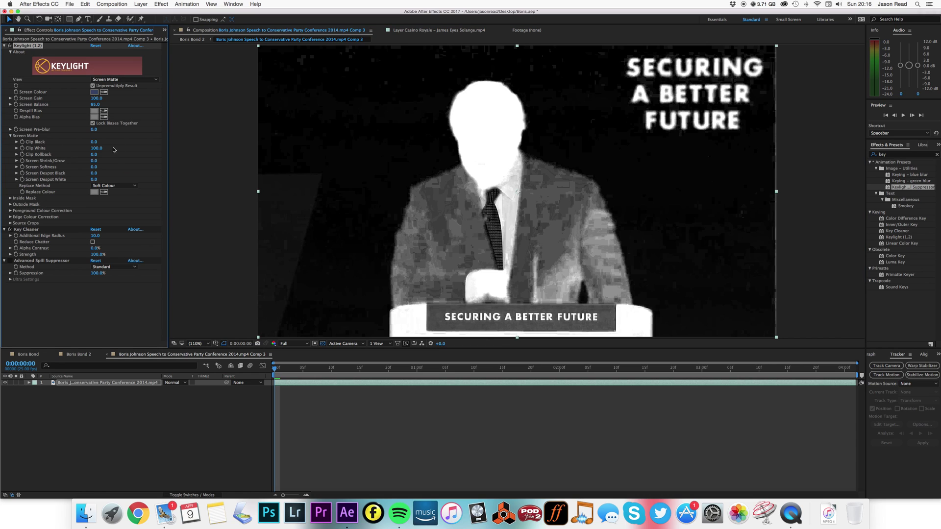
mouse_move(95, 145)
mouse_down()
mouse_move(116, 145)
mouse_move(99, 152)
mouse_up()
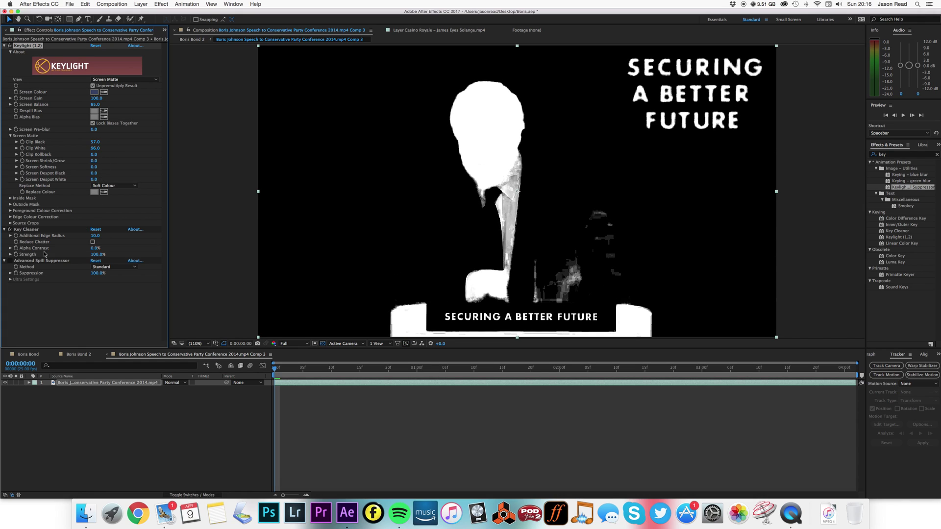
Step: Set Keylight's view back to Intermediate Result and preview the keyed footage from the first frame
click(100, 78)
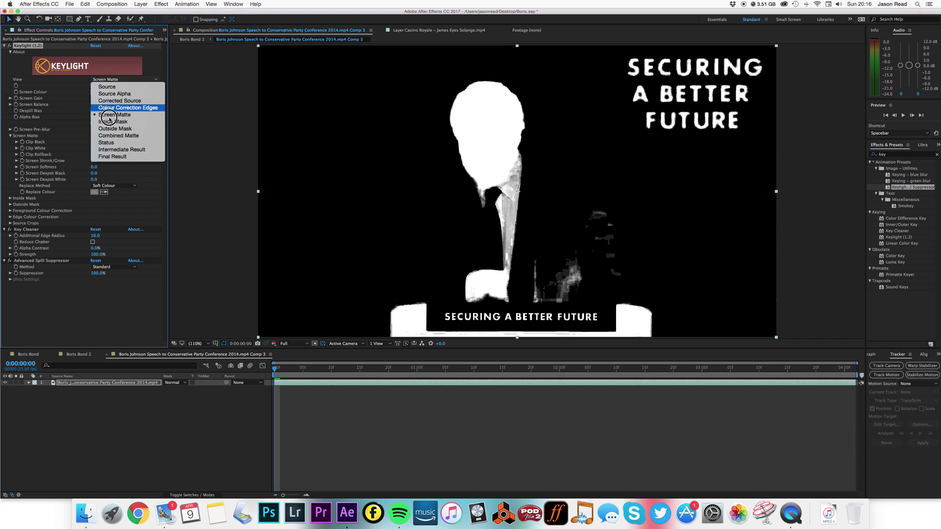
click(119, 152)
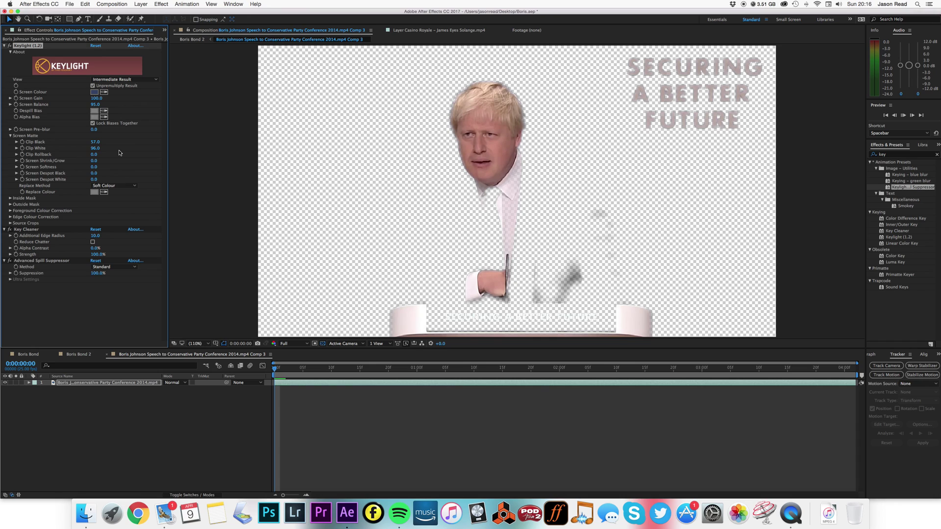
drag(280, 369, 305, 369)
key(space)
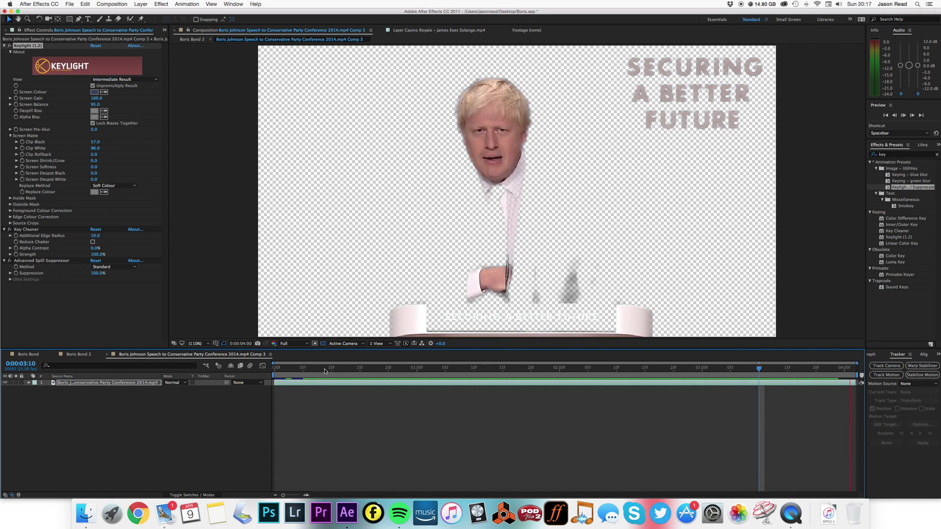
key(space)
click(276, 368)
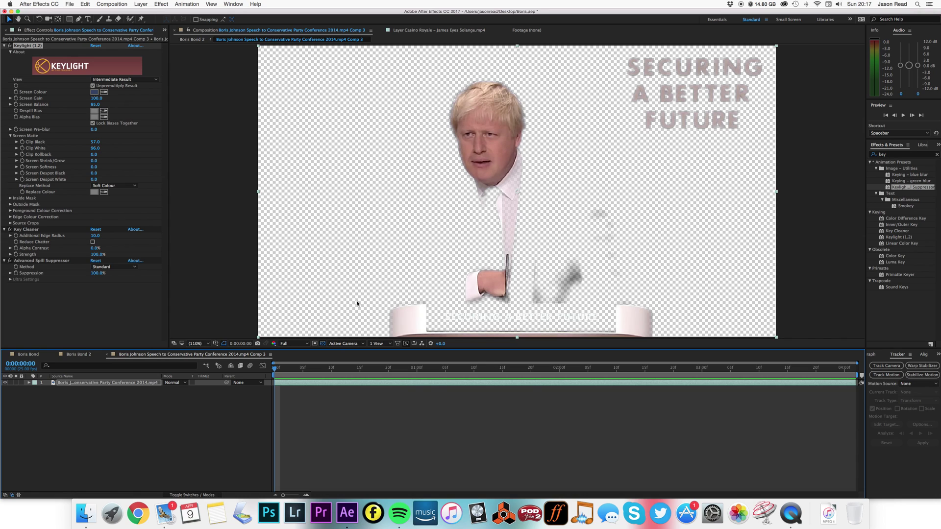
Step: Return to Boris Bond 2, preview the composite, and zoom to 200% panned down to Boris's neck
click(78, 354)
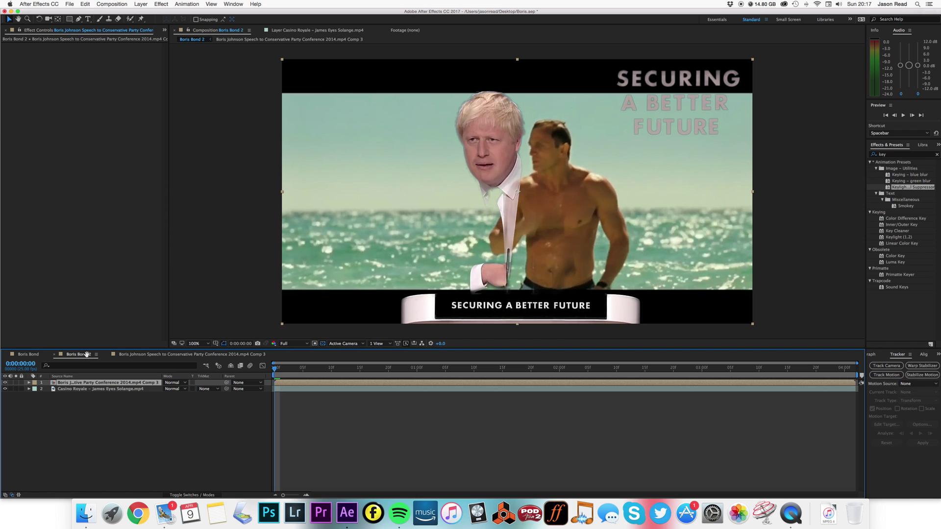
key(space)
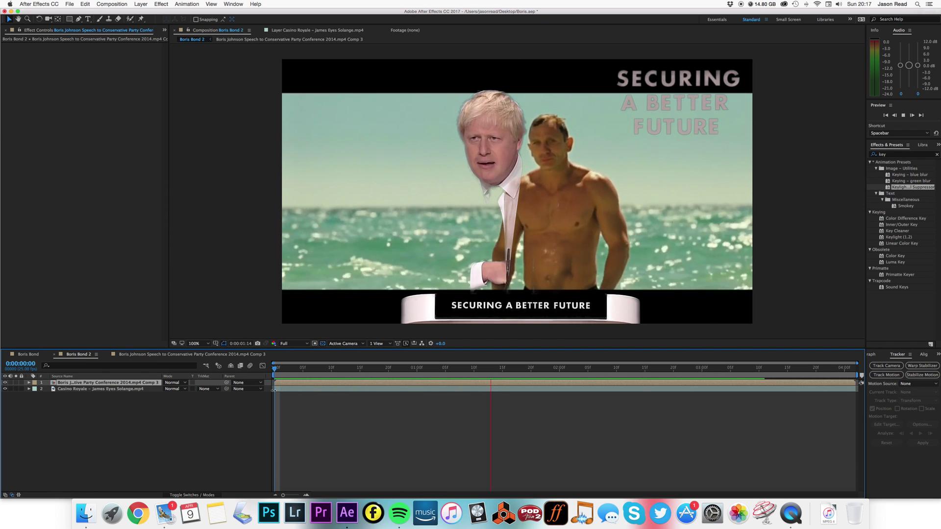
key(space)
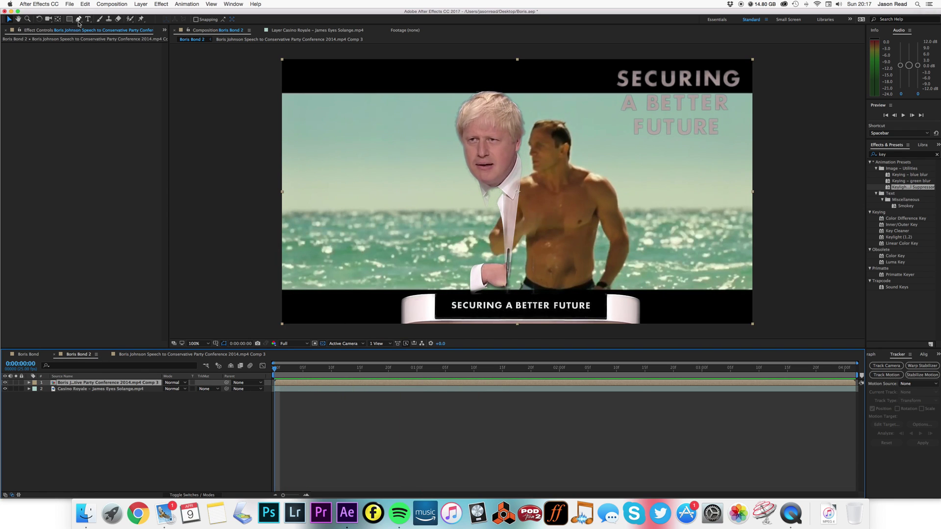
click(196, 344)
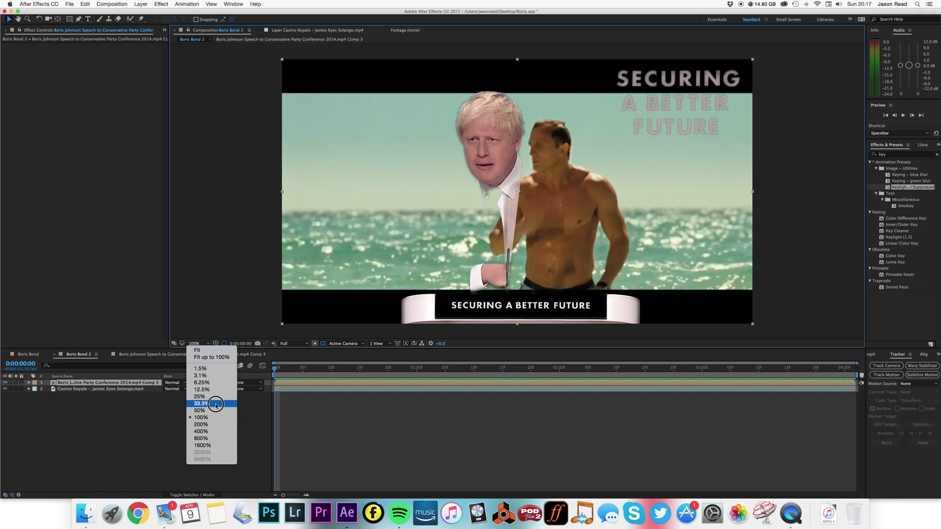
click(217, 425)
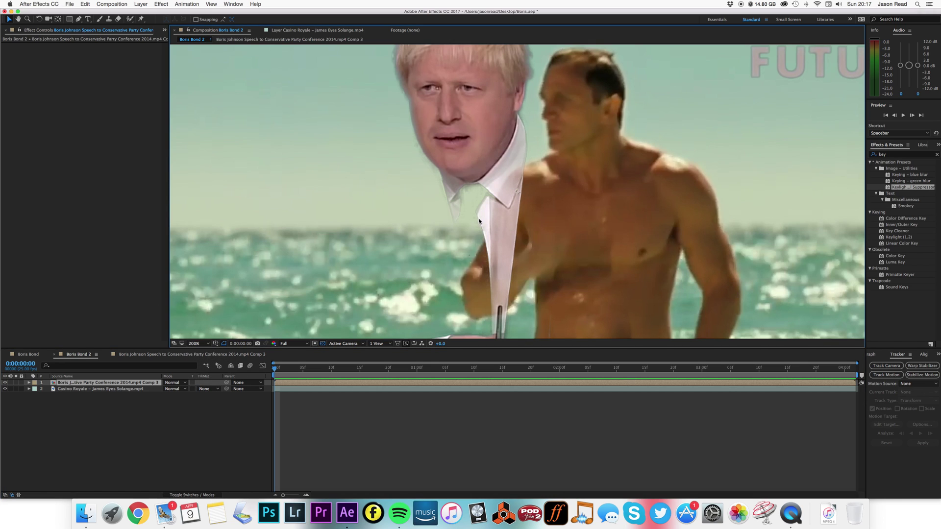
key(h)
drag(518, 191, 510, 227)
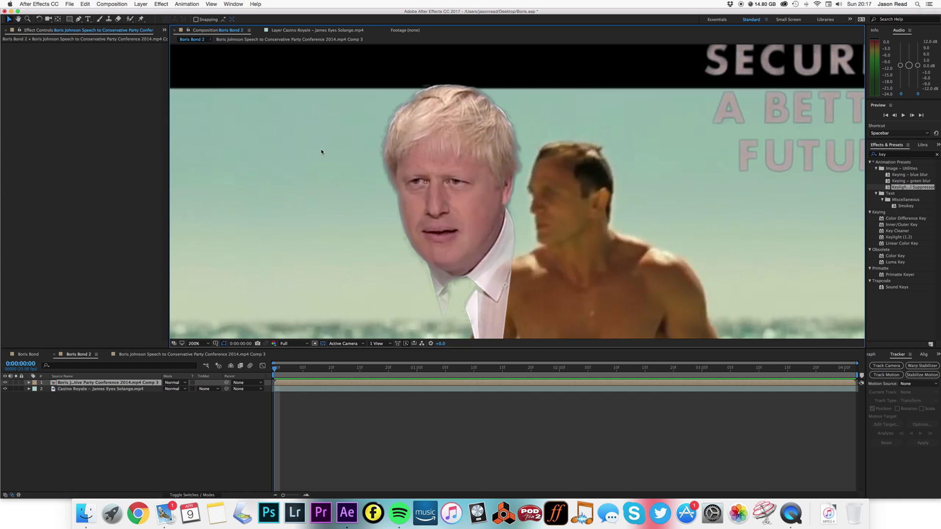
Step: With the Pen tool, start Mask 1 under Boris's chin and trace up the neck and right side
click(78, 19)
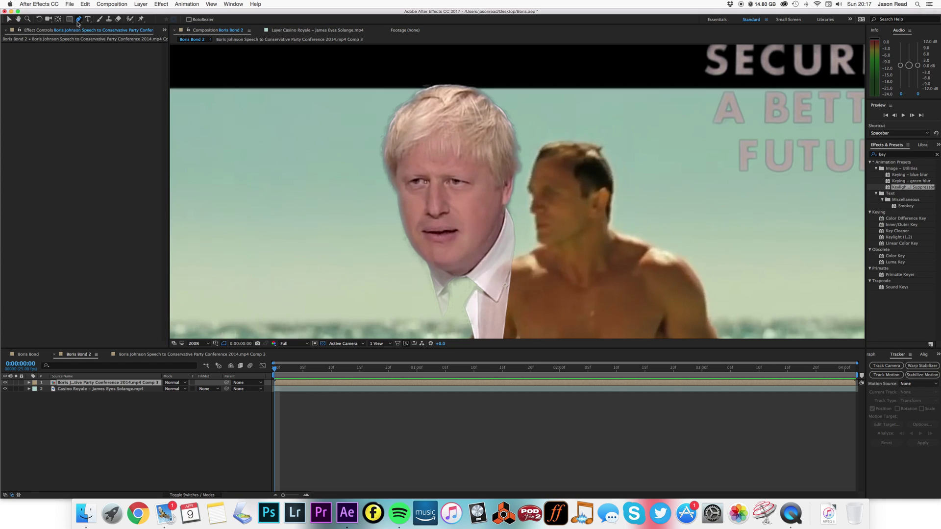
click(447, 271)
drag(469, 261, 480, 251)
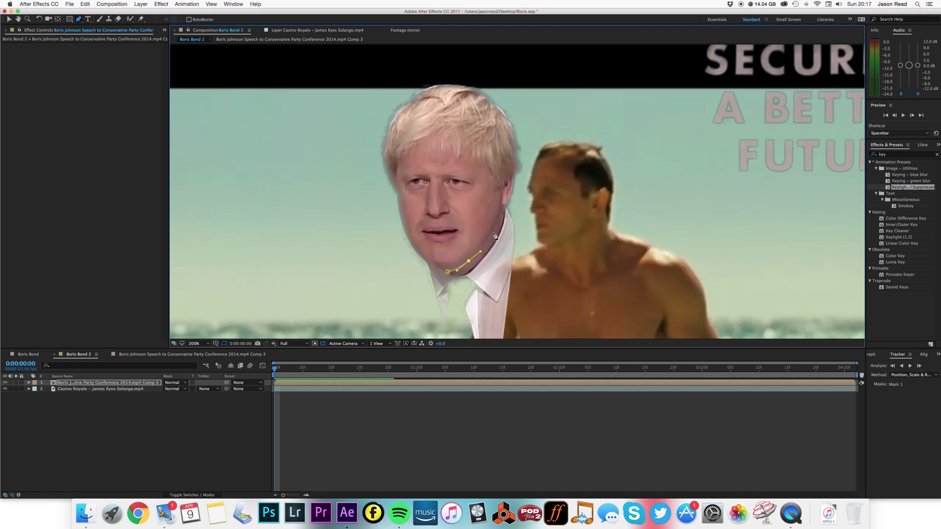
click(498, 226)
click(504, 207)
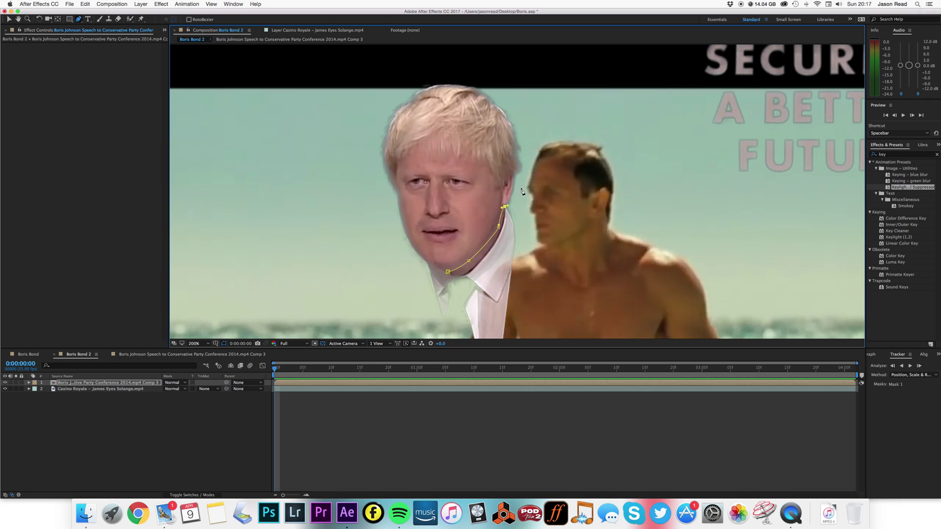
click(536, 175)
Step: Curve the mask over the top and down the left of the head, closing it at the chin
drag(544, 114, 540, 97)
drag(472, 71, 449, 68)
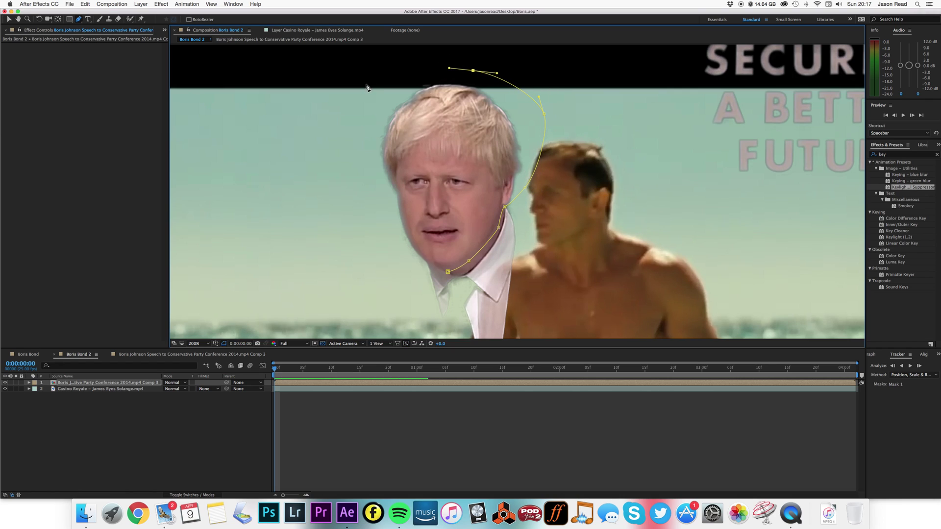
drag(369, 87, 361, 104)
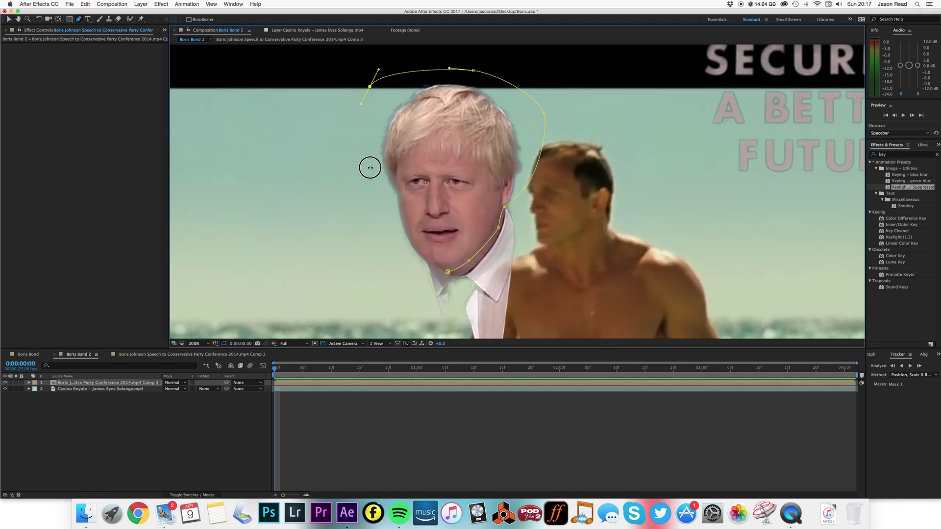
drag(370, 166, 369, 176)
drag(397, 219, 446, 270)
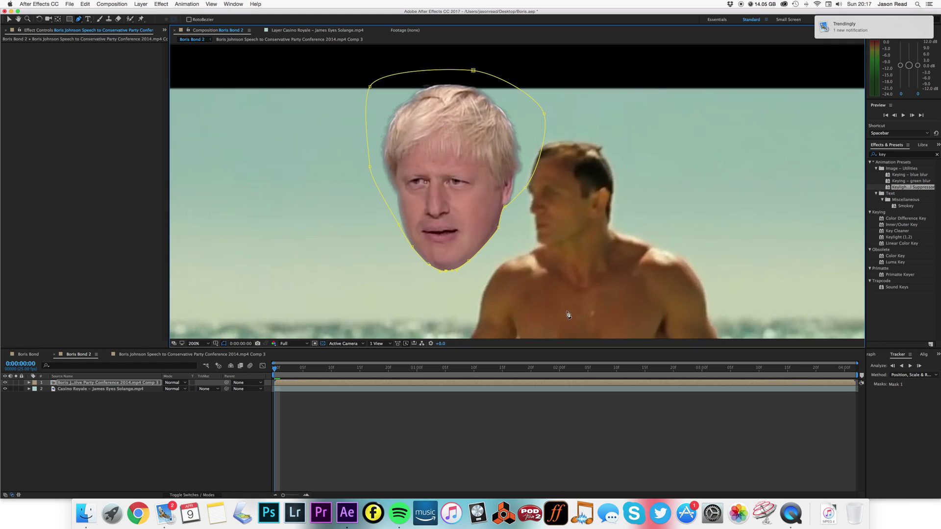
click(624, 385)
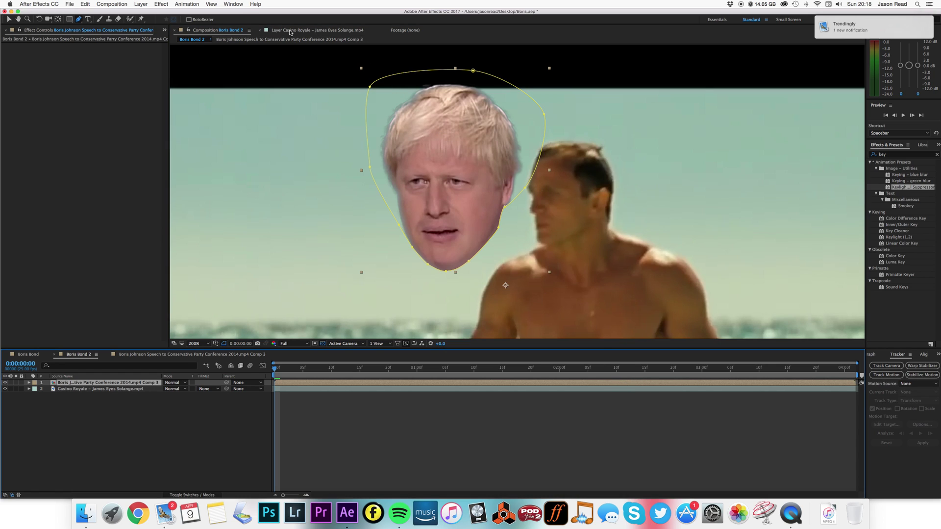
Step: Open the Tracker panel, reveal and select the head layer's Mask 1, and track it forward
click(232, 3)
click(794, 420)
click(906, 357)
key(m)
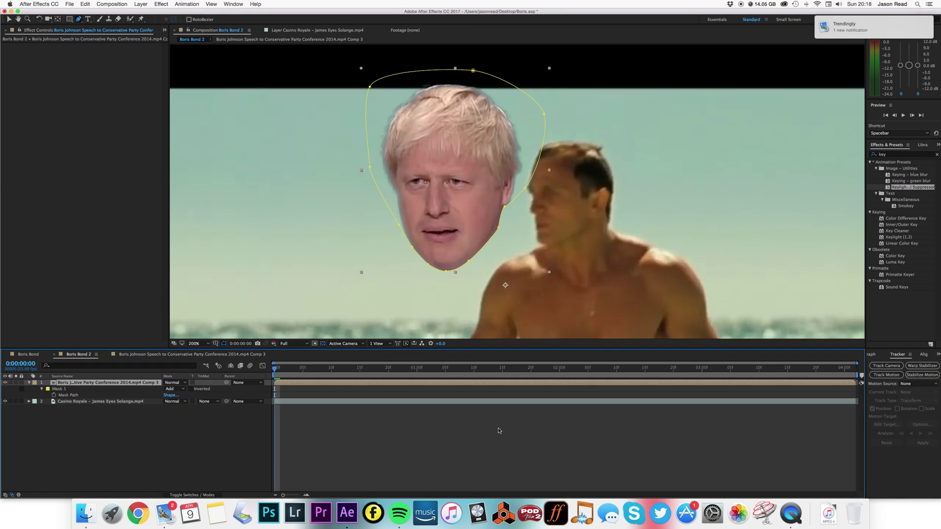
click(58, 389)
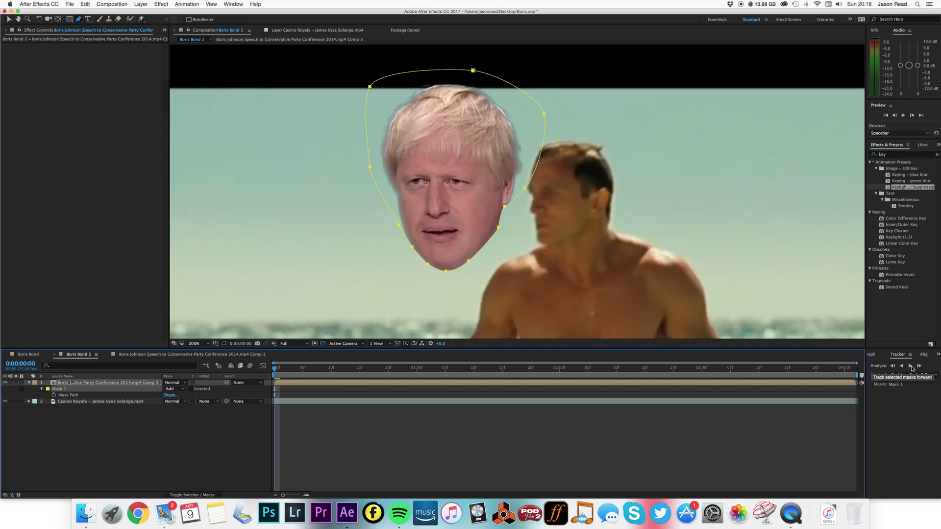
click(910, 366)
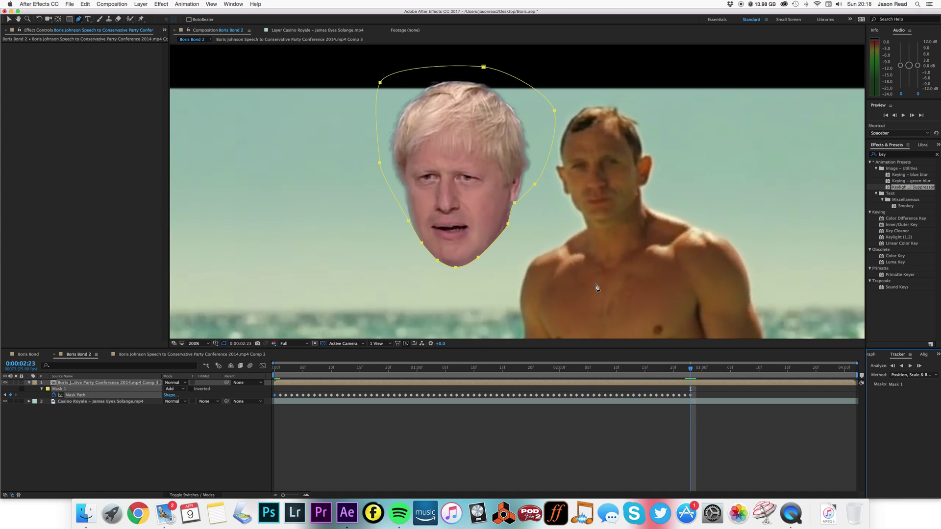
Step: Nudge the whole mask slightly left onto the head and resume tracking forward
drag(515, 204, 513, 206)
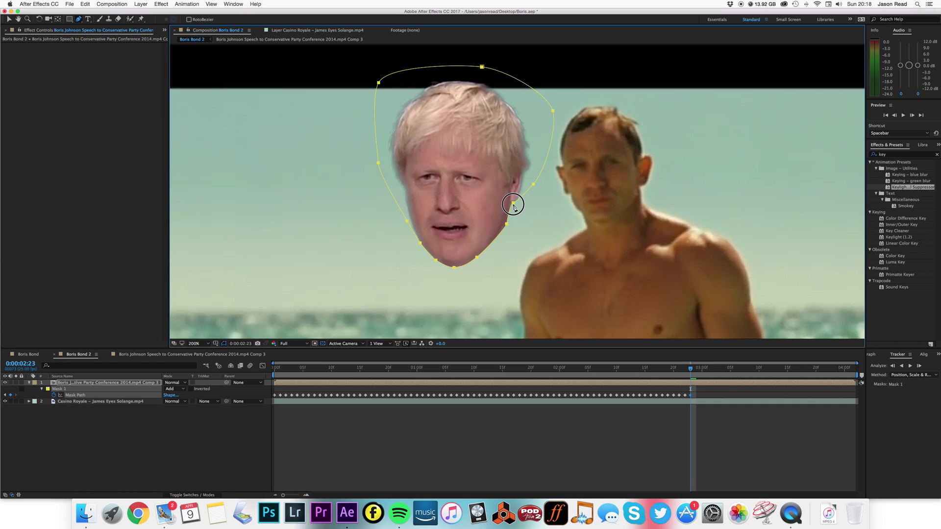
key(super+t)
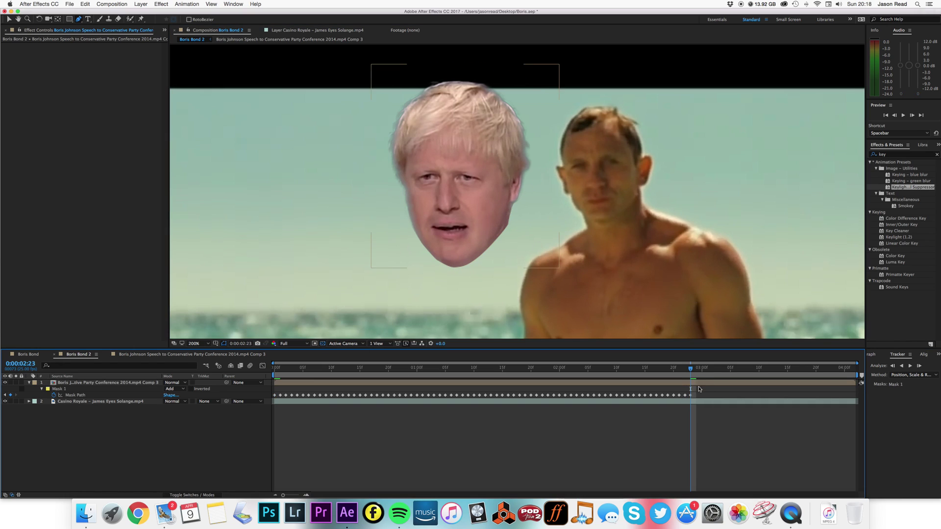
key(Return)
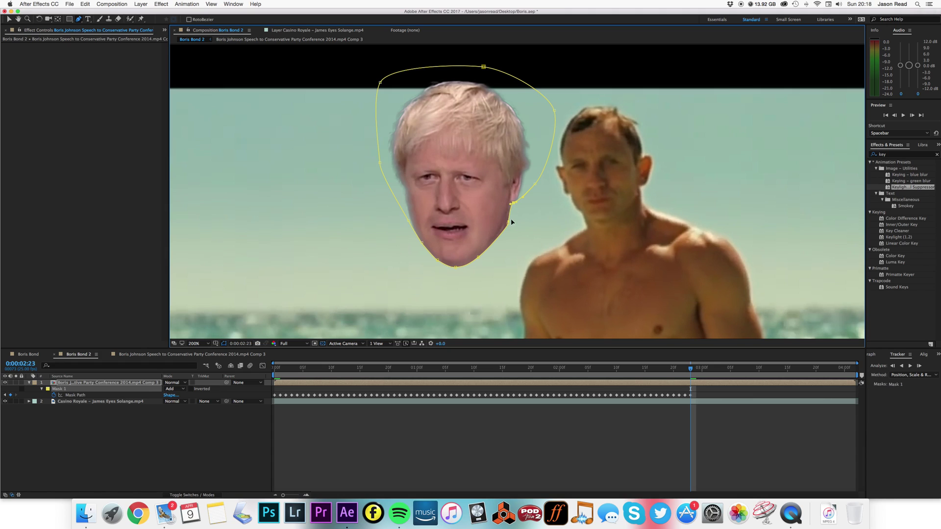
click(507, 221)
click(910, 366)
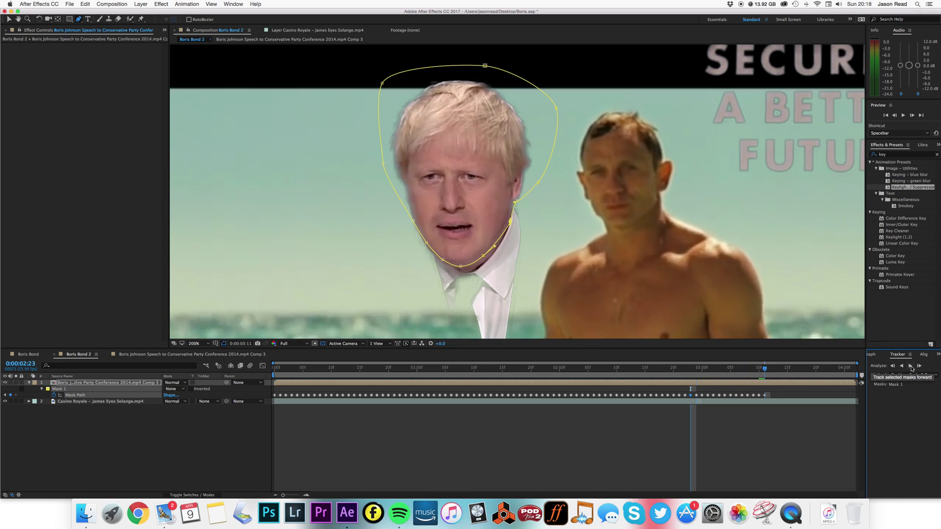
Step: Adjust the mask points beside the jaw and chin, re-tracking forward toward the clip end
click(518, 201)
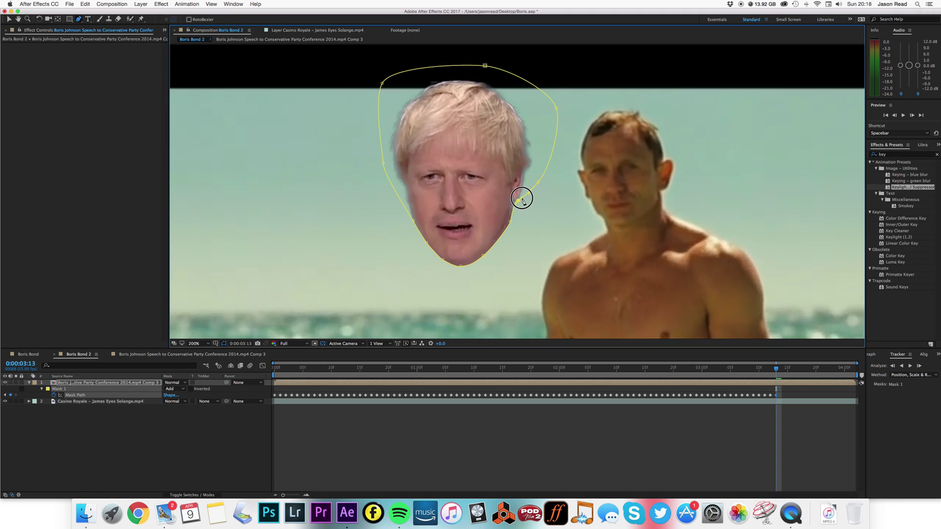
click(516, 201)
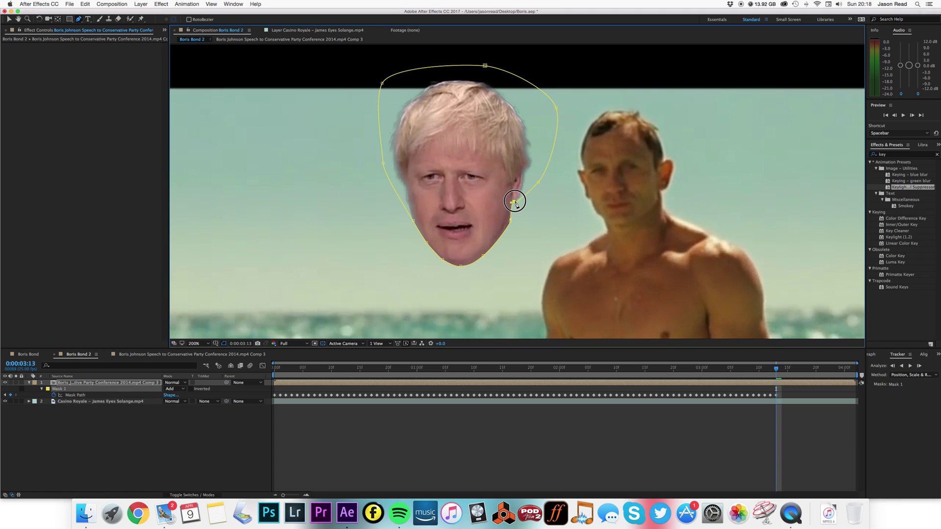
drag(512, 226, 509, 224)
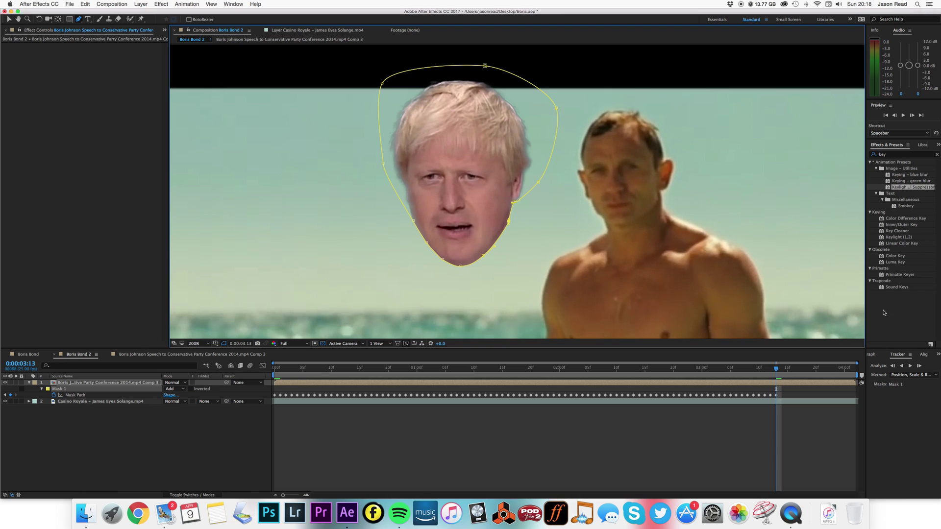
click(909, 366)
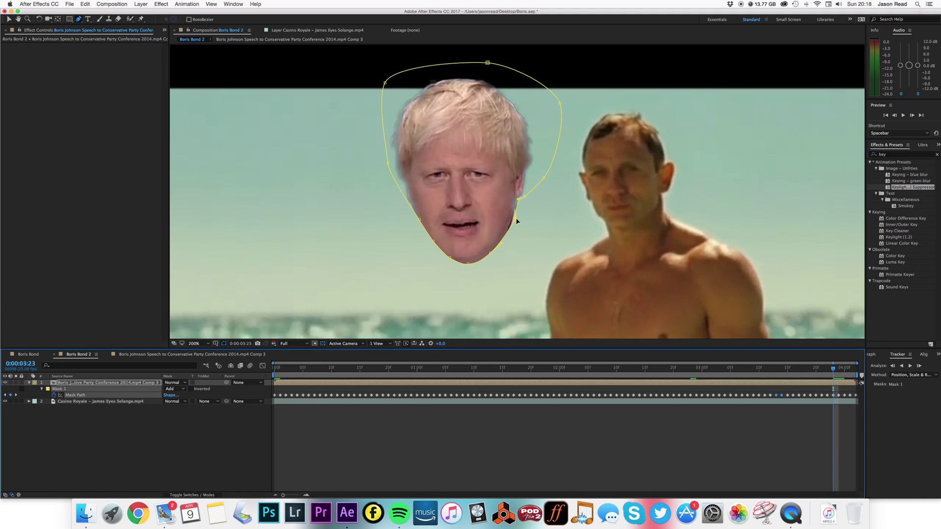
click(515, 219)
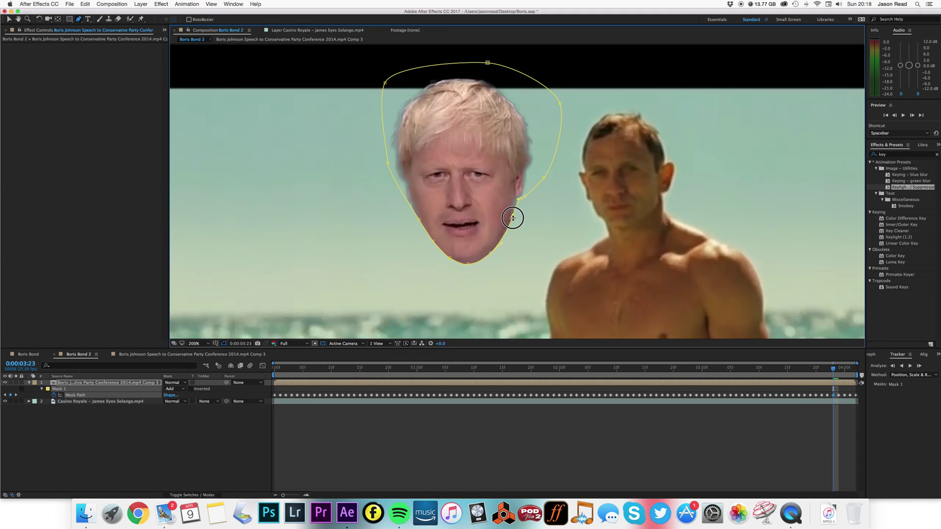
click(520, 198)
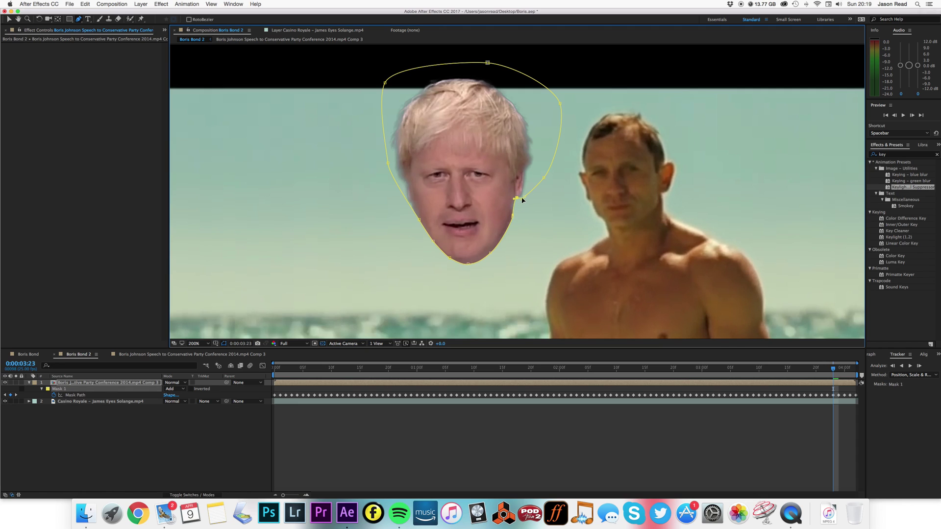
click(910, 366)
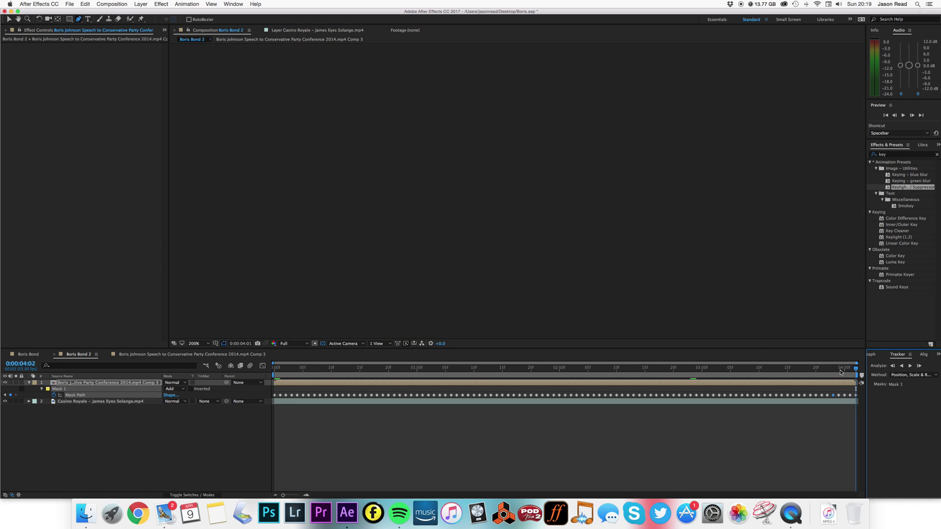
Step: Review from 0:00:03:17, fix the jaw-side mask near the end, and track to the clip end
drag(828, 373, 804, 375)
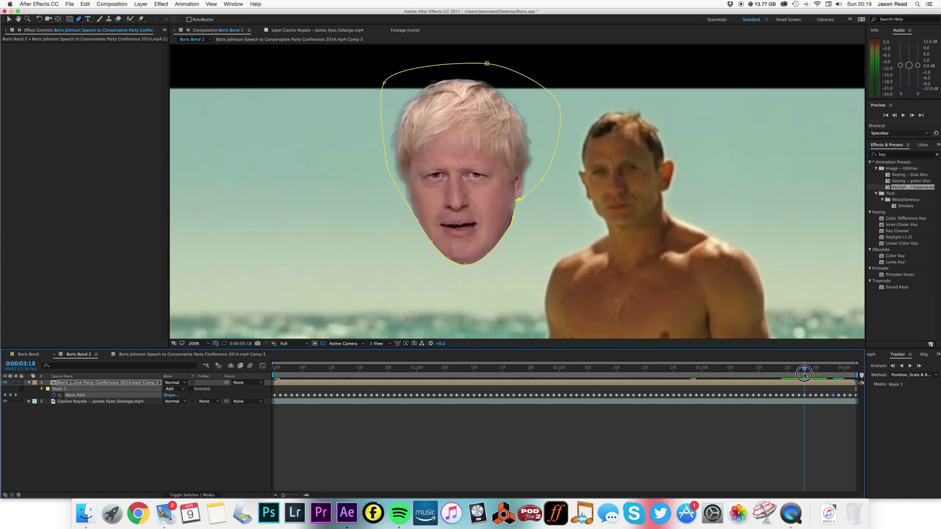
click(513, 220)
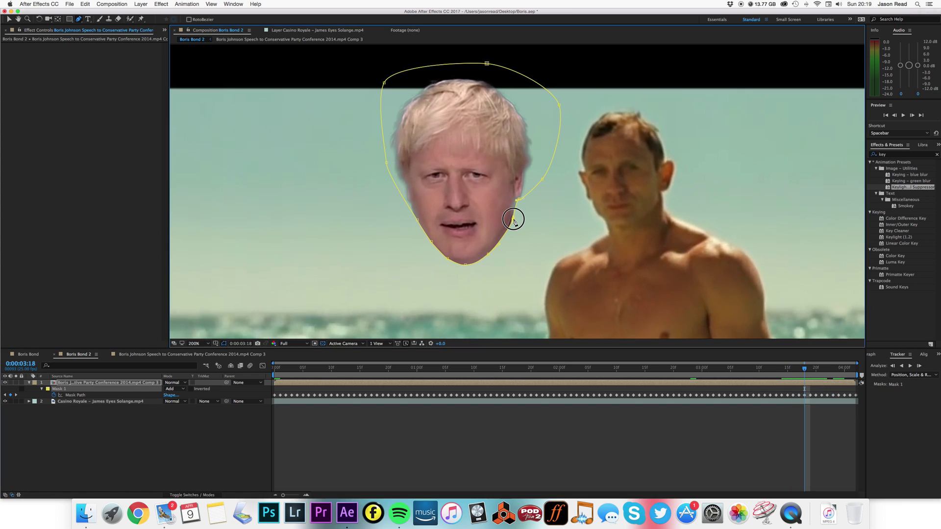
key(space)
click(799, 370)
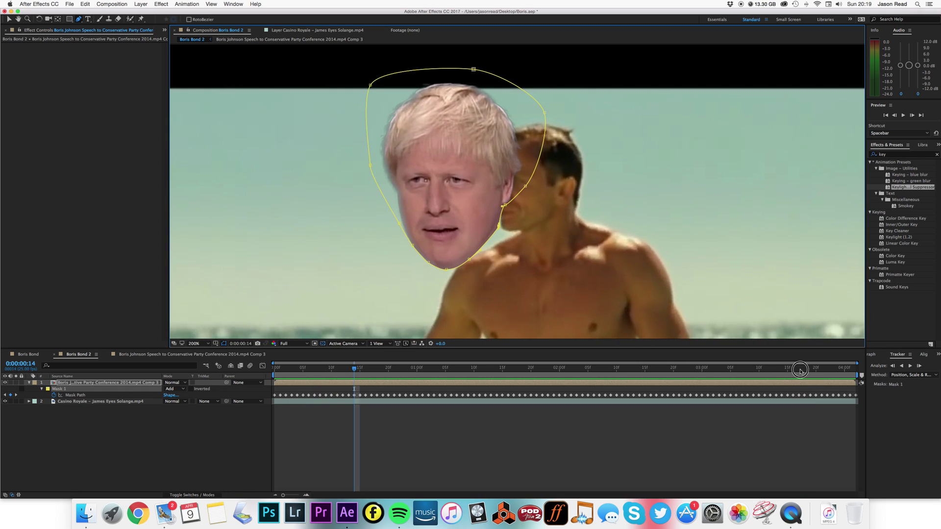
drag(799, 369, 822, 372)
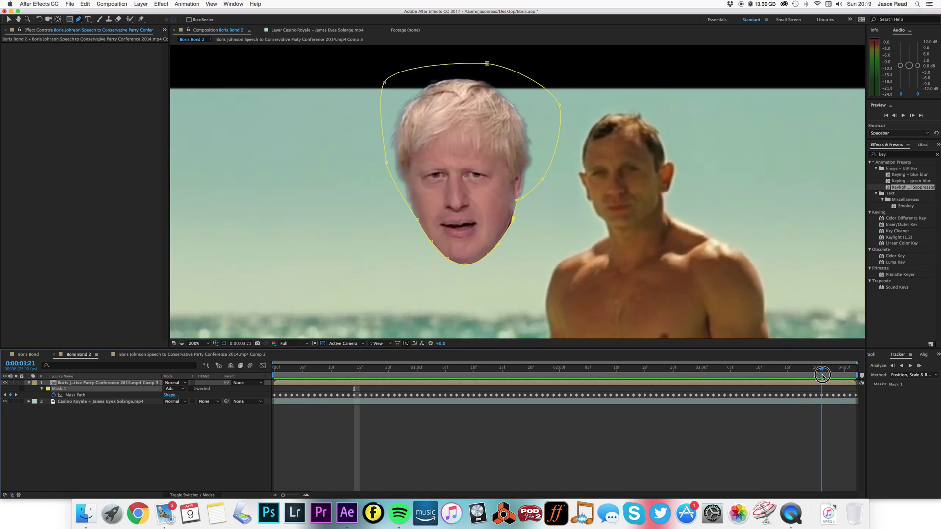
click(513, 220)
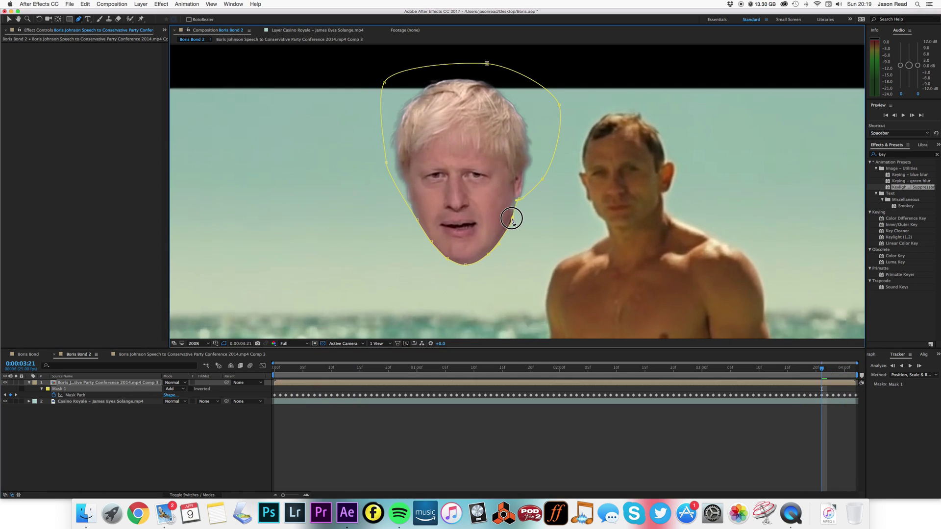
click(518, 200)
click(822, 368)
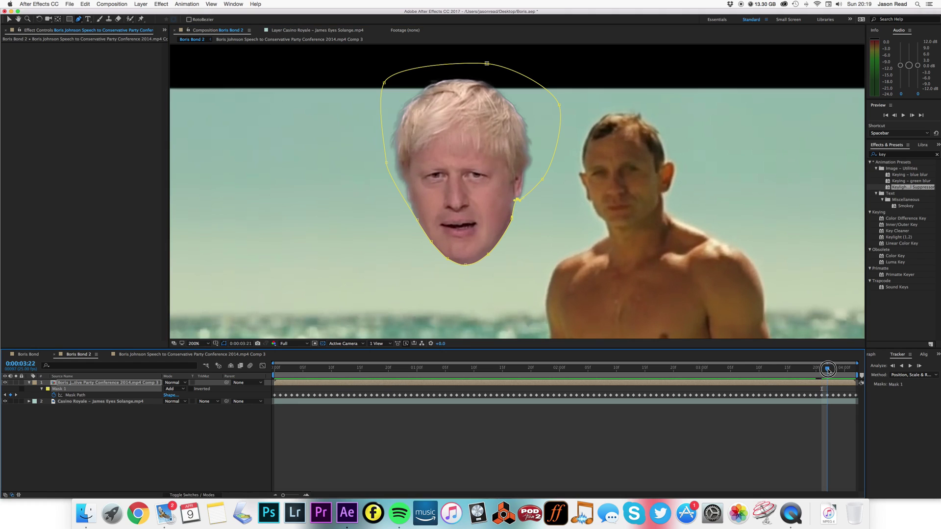
click(910, 366)
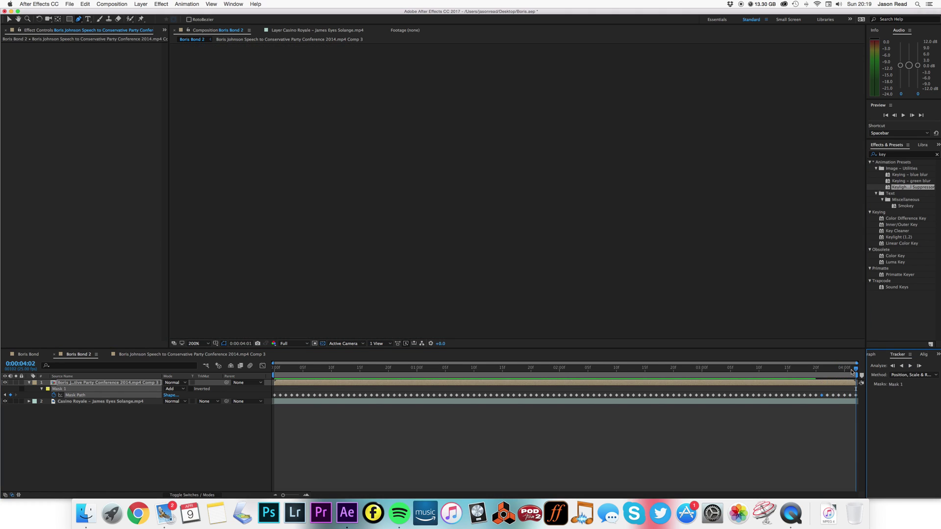
Step: Give Mask 1 a 5 pixel feather and preview the result from 0:00:03:19
drag(827, 369, 809, 369)
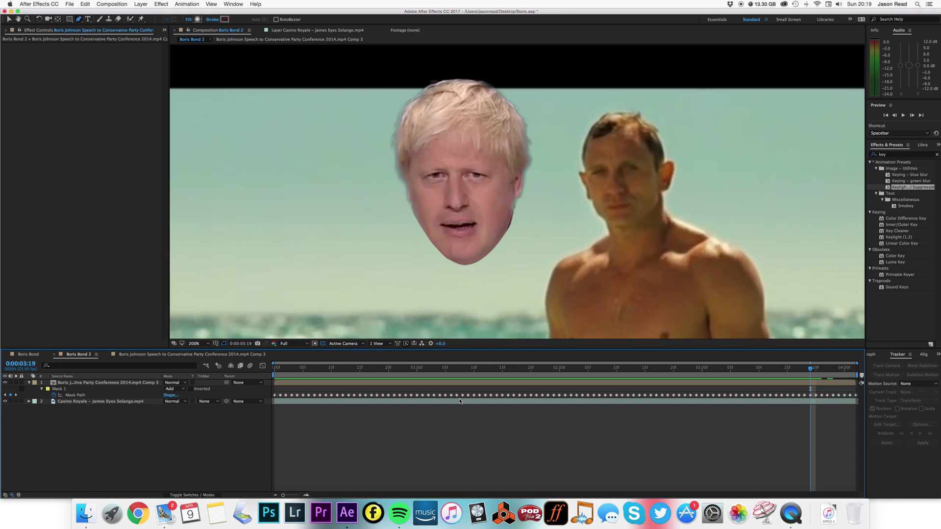
click(59, 391)
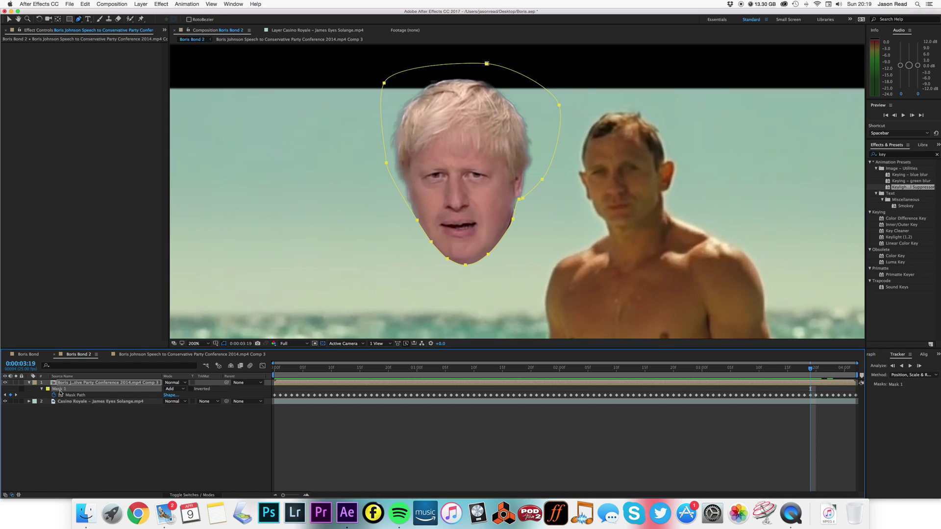
click(42, 390)
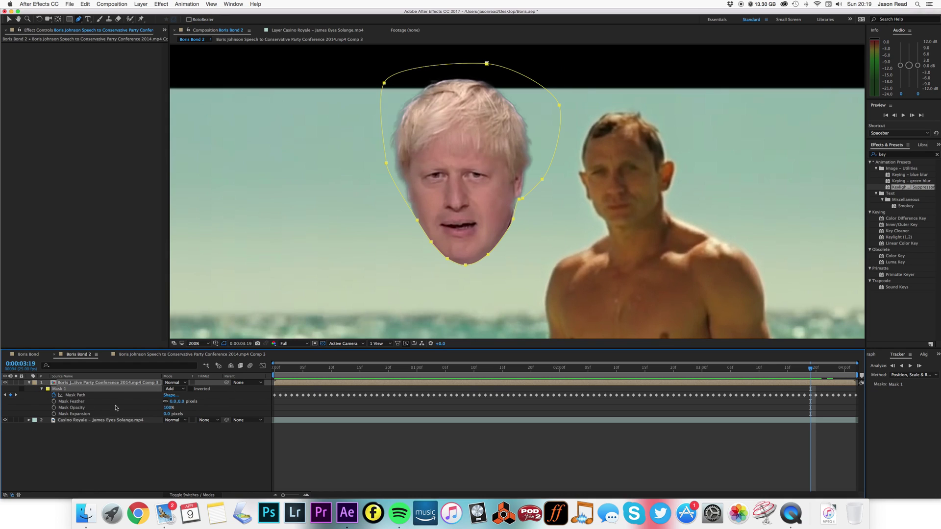
drag(176, 405, 177, 405)
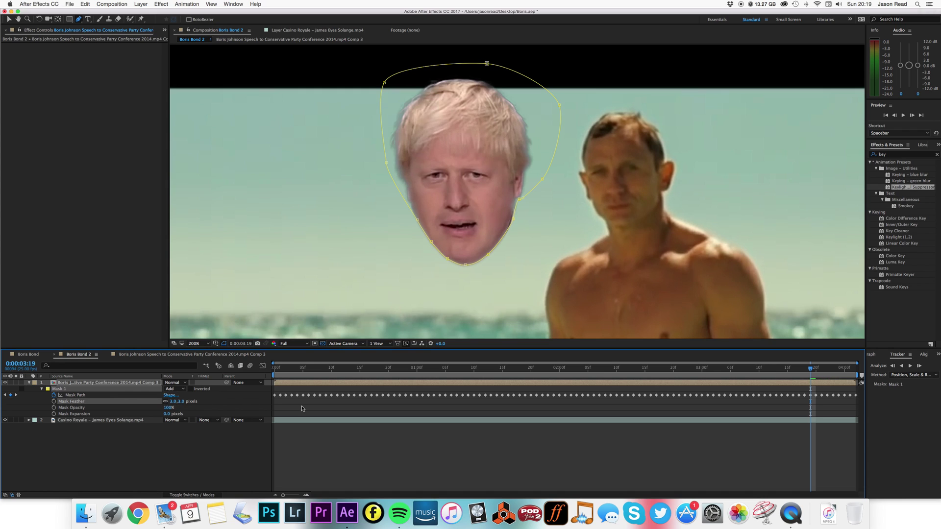
click(345, 411)
key(space)
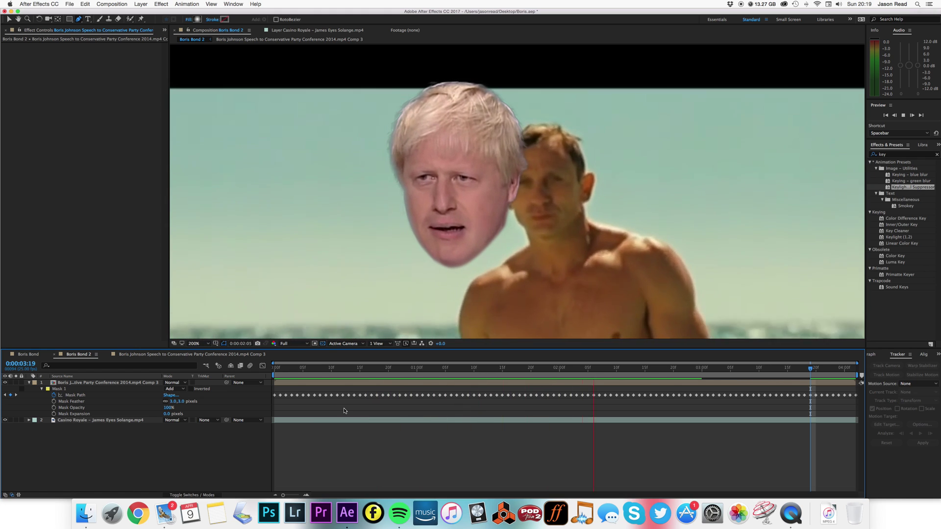
key(space)
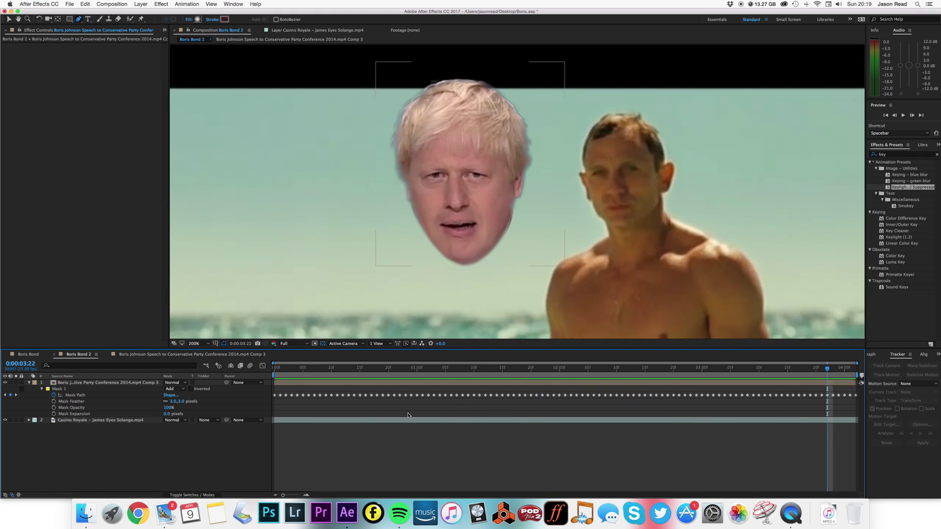
Step: Set Mask Expansion to -1.0 pixels, preview, collapse the mask and fit the view
click(776, 368)
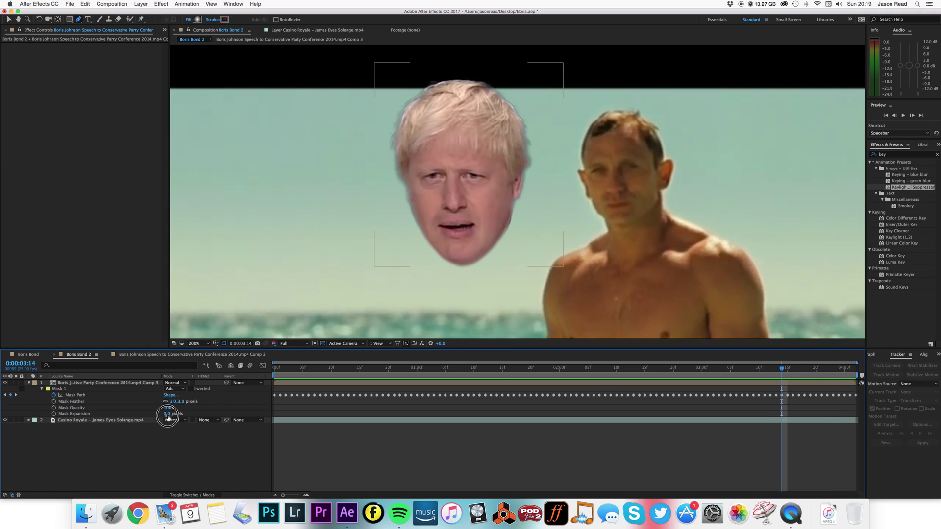
drag(168, 418, 169, 417)
click(323, 405)
key(space)
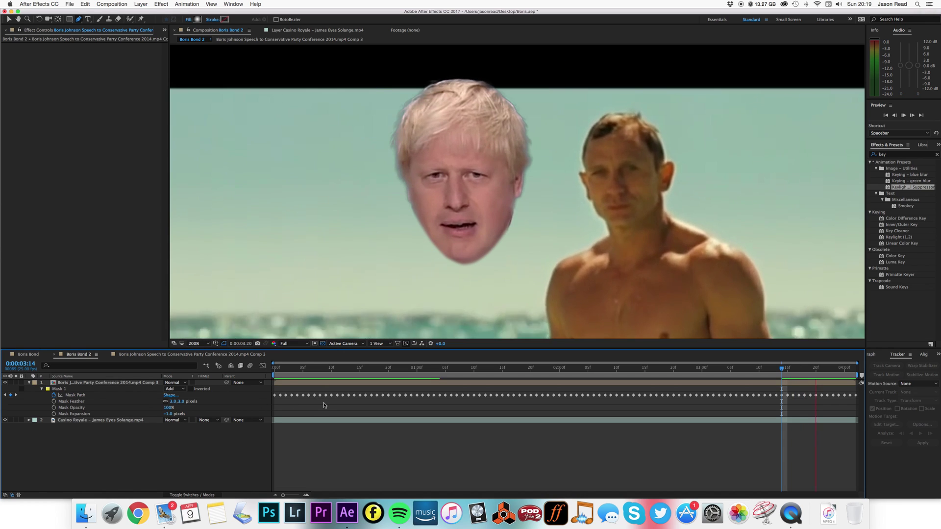
key(space)
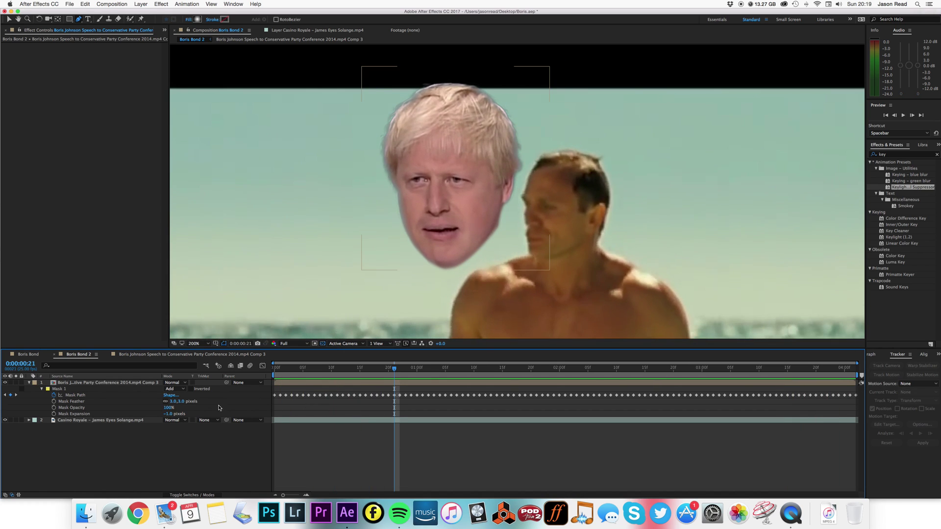
click(28, 382)
click(195, 344)
click(202, 348)
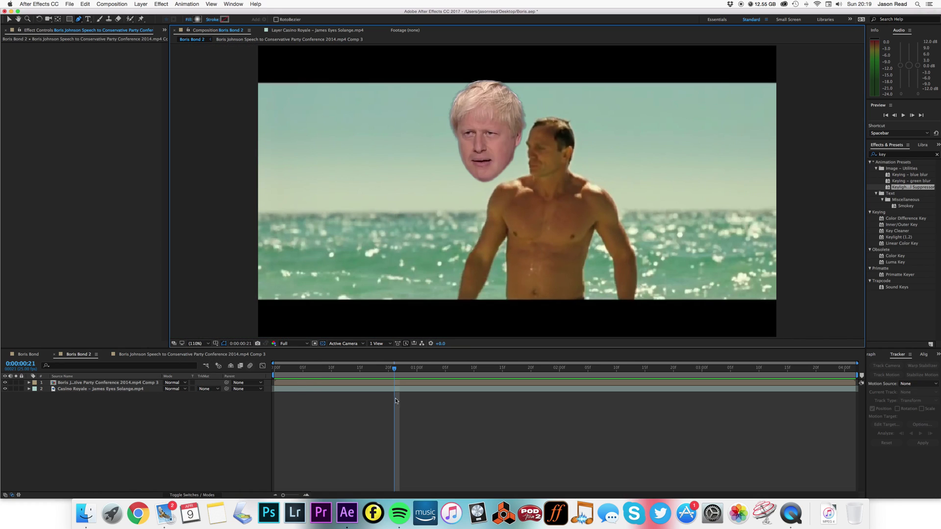
Step: From the first frame, move the Boris head layer to the top-left of the frame
click(275, 369)
click(278, 382)
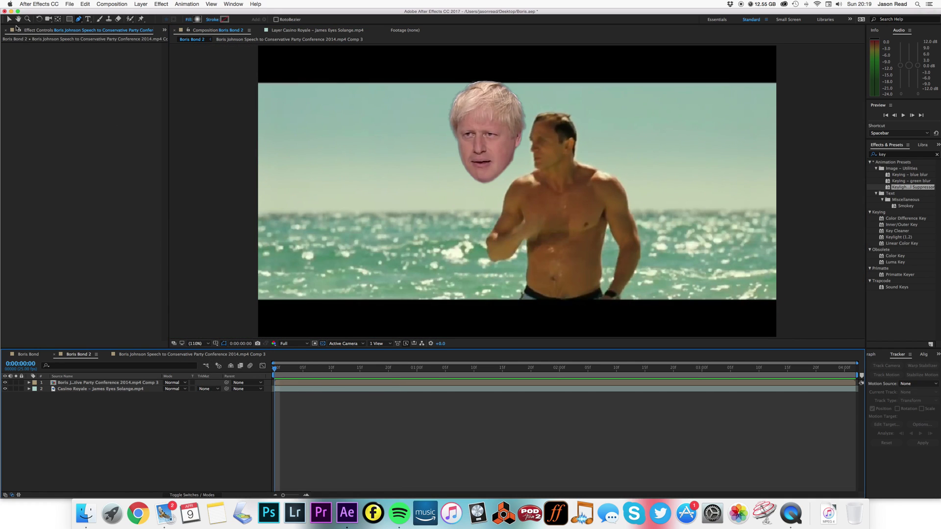
click(9, 19)
drag(492, 136, 320, 133)
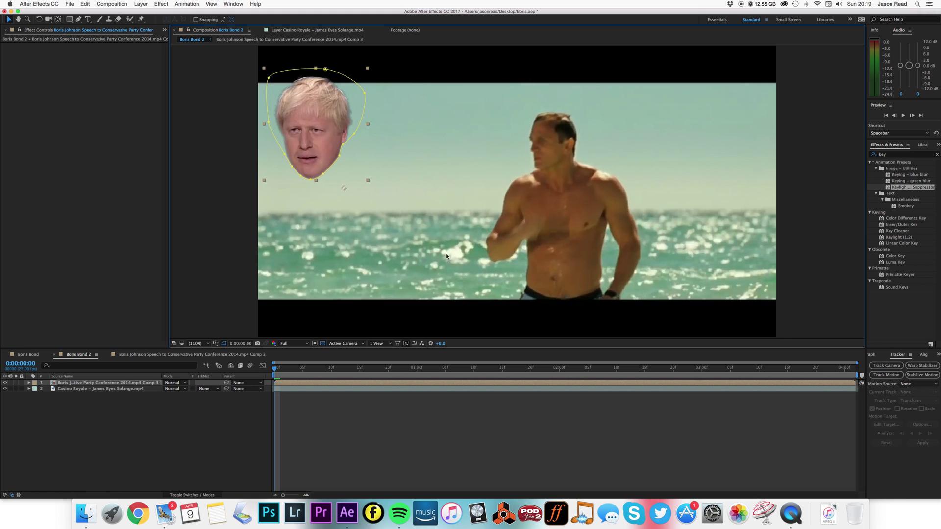
click(642, 472)
Step: Start Track Motion on the Casino Royale layer and size Track Point 1 over the swimmer's face
right_click(567, 388)
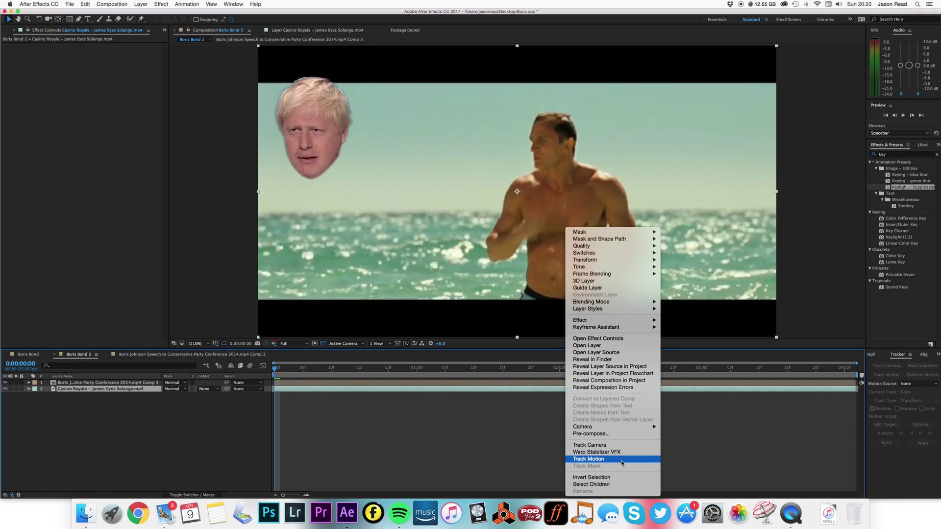
click(634, 461)
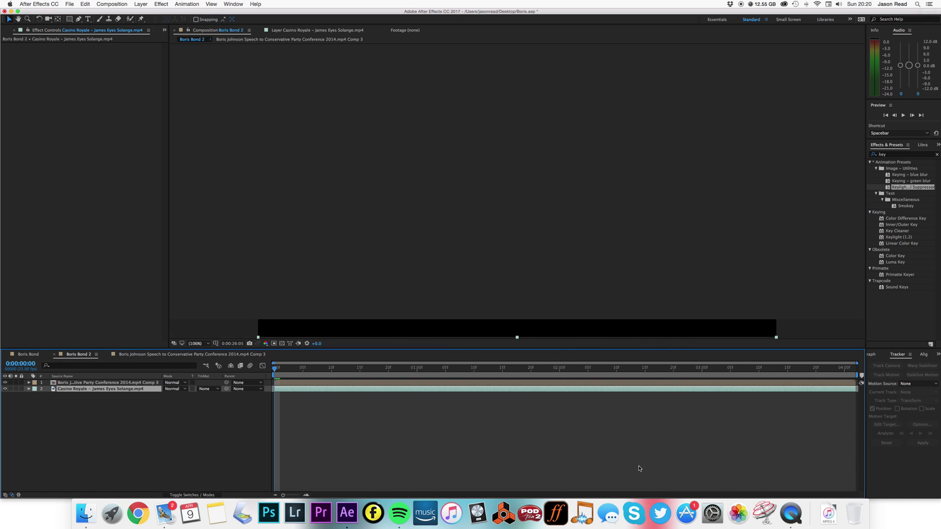
drag(524, 187, 546, 197)
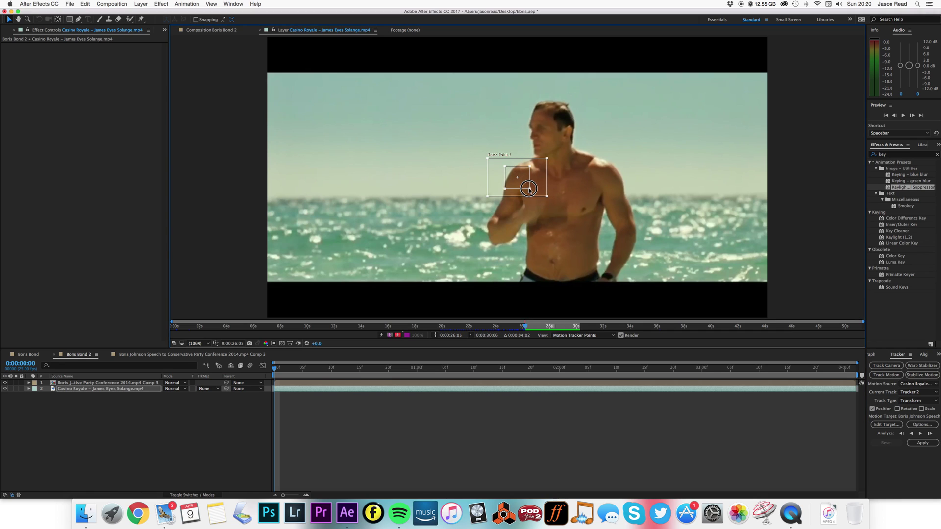
drag(534, 190, 572, 142)
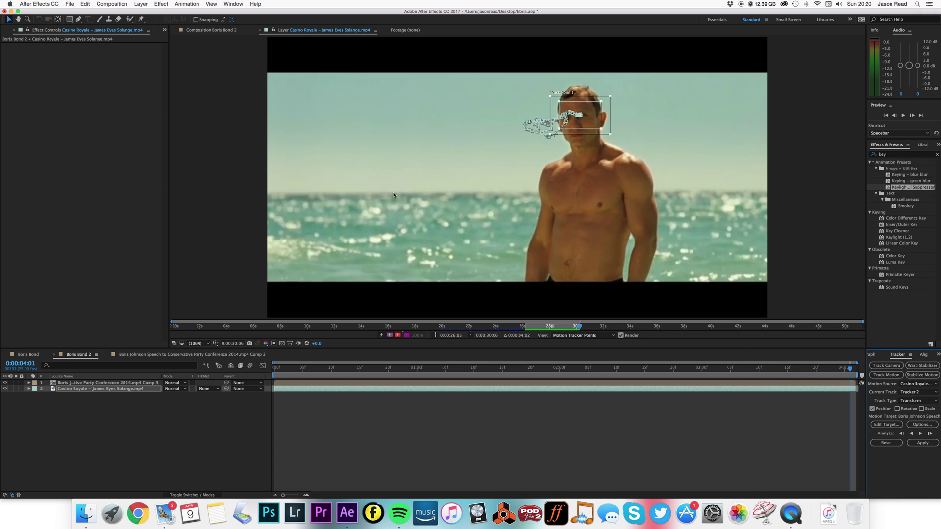
Step: Add a new Null Object layer via Layer > New
click(141, 4)
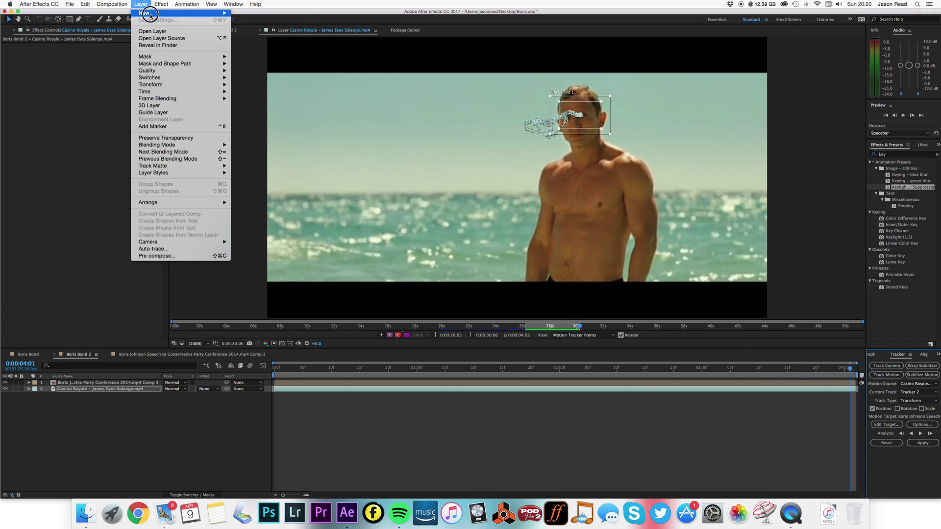
mouse_move(162, 13)
click(274, 42)
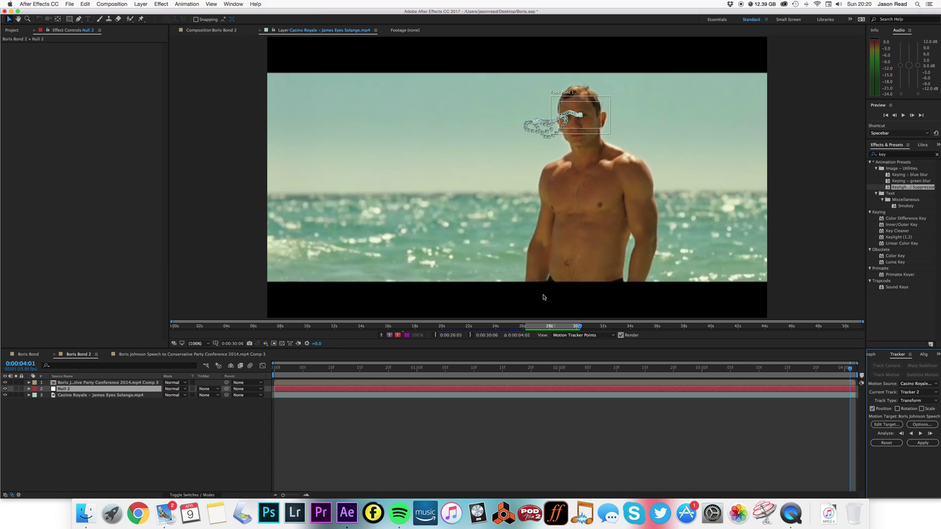
Step: Set the tracker's target to Null 2 and apply the track with X and Y motion
click(898, 424)
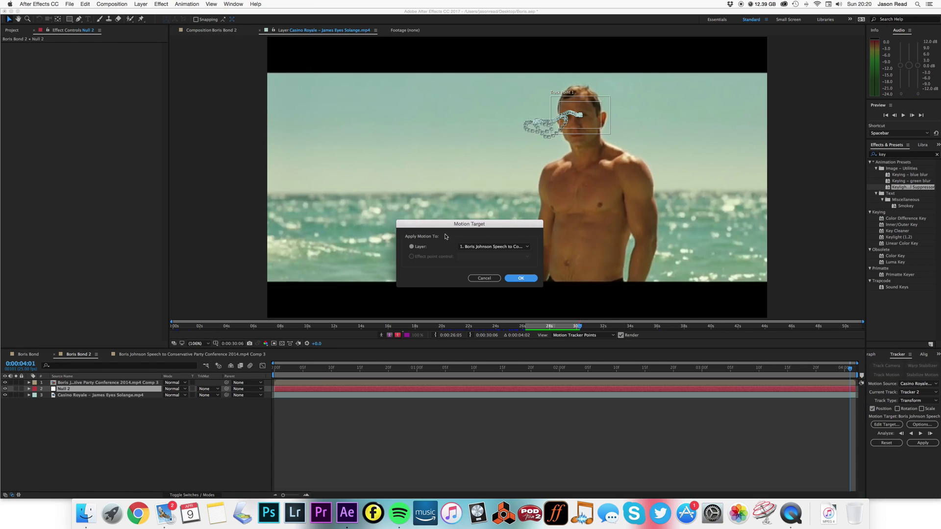
click(489, 247)
click(490, 256)
click(521, 278)
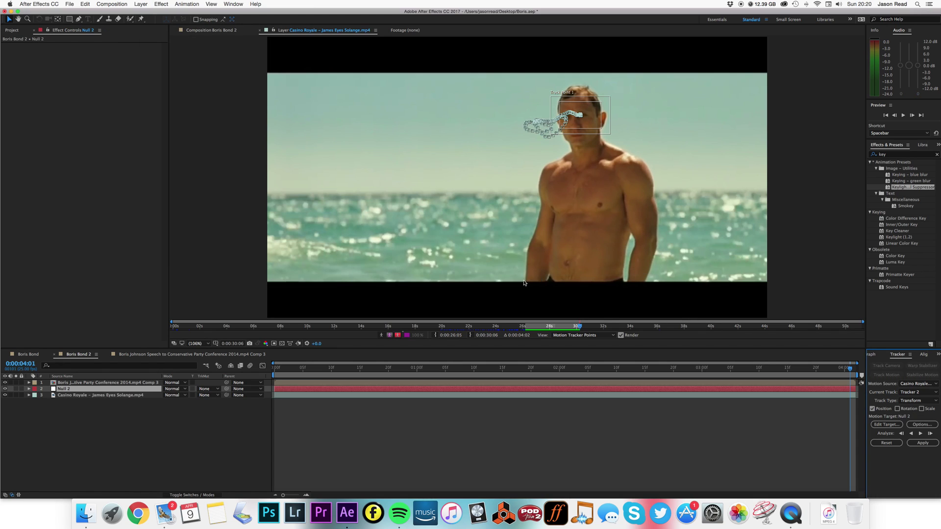
click(923, 443)
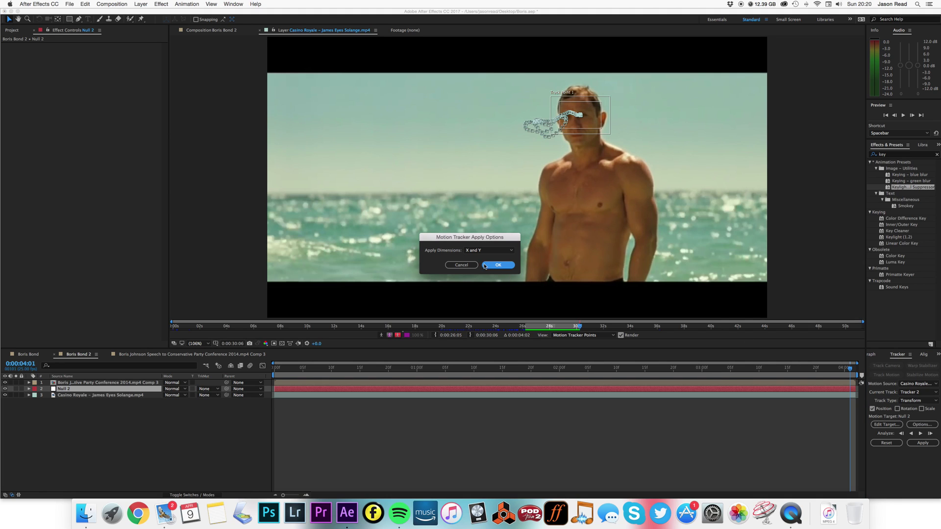
click(505, 266)
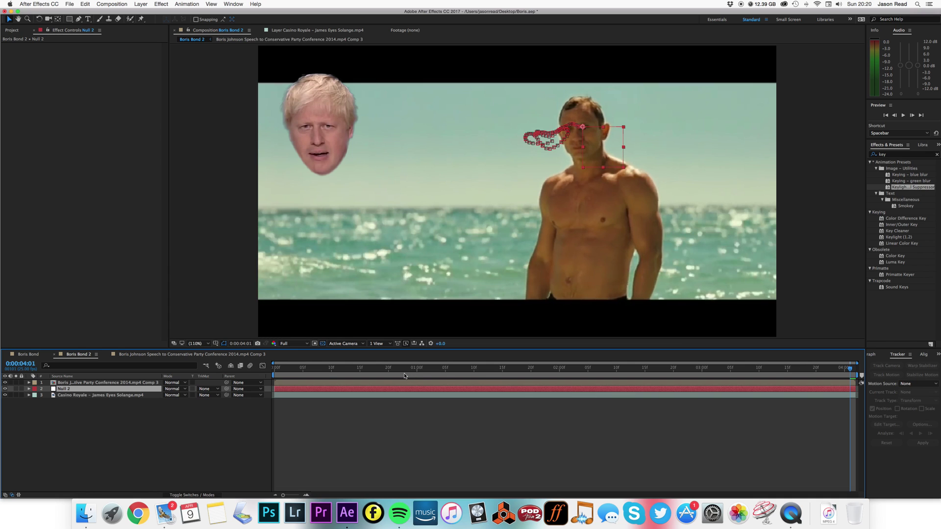
Step: Preview the composition, then move the Boris head layer over the swimmer's head
key(space)
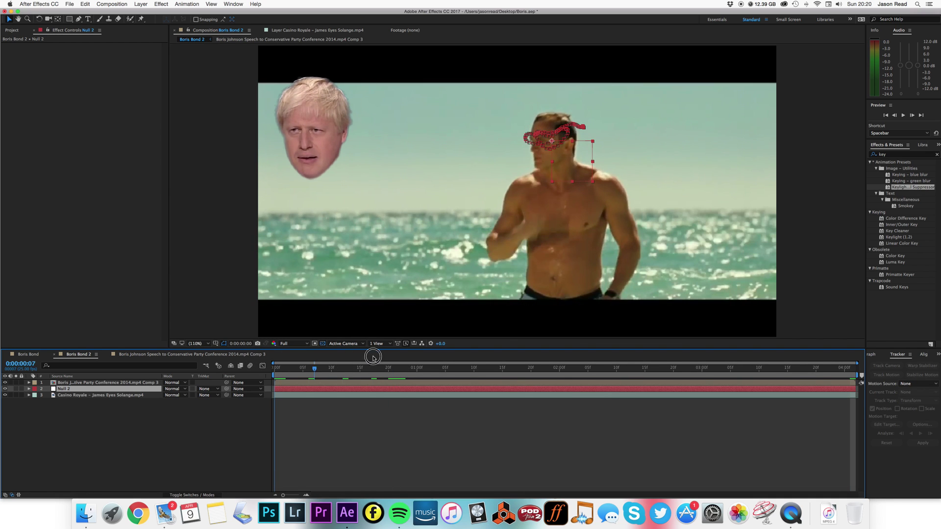
key(space)
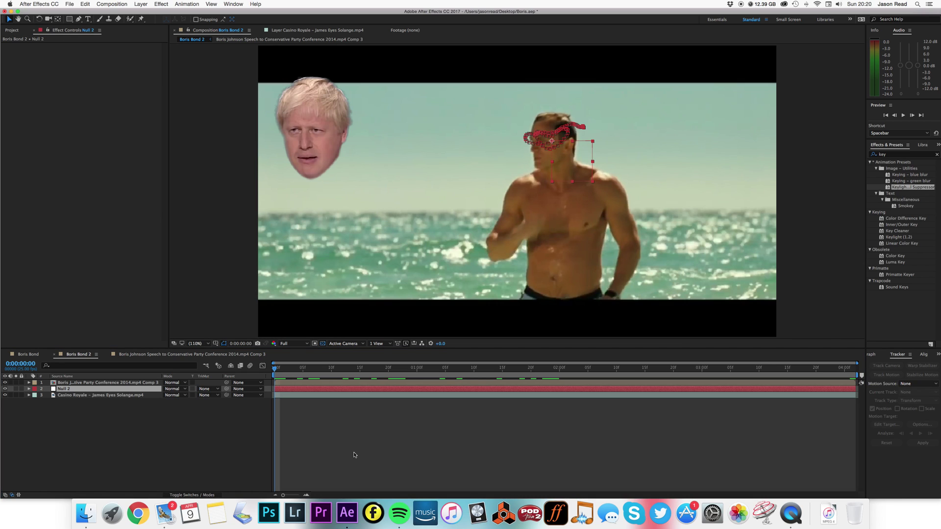
click(339, 383)
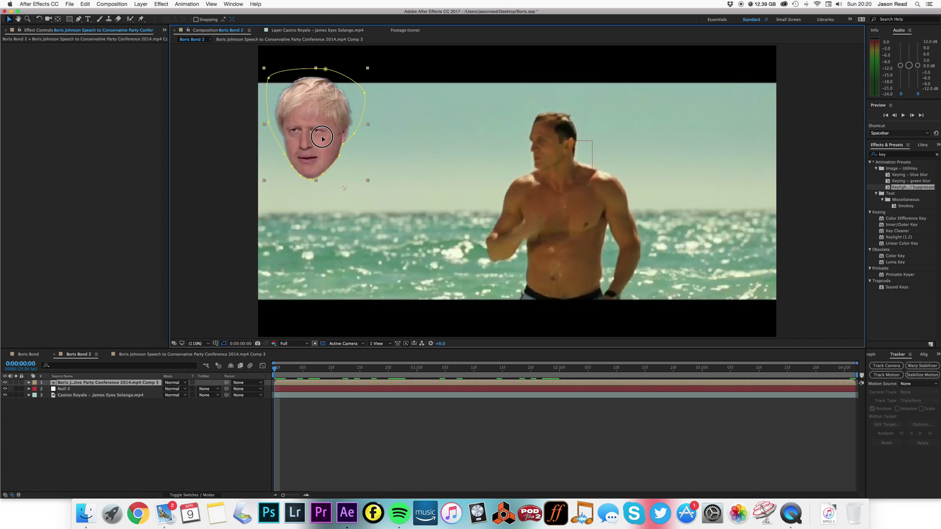
drag(322, 137, 625, 151)
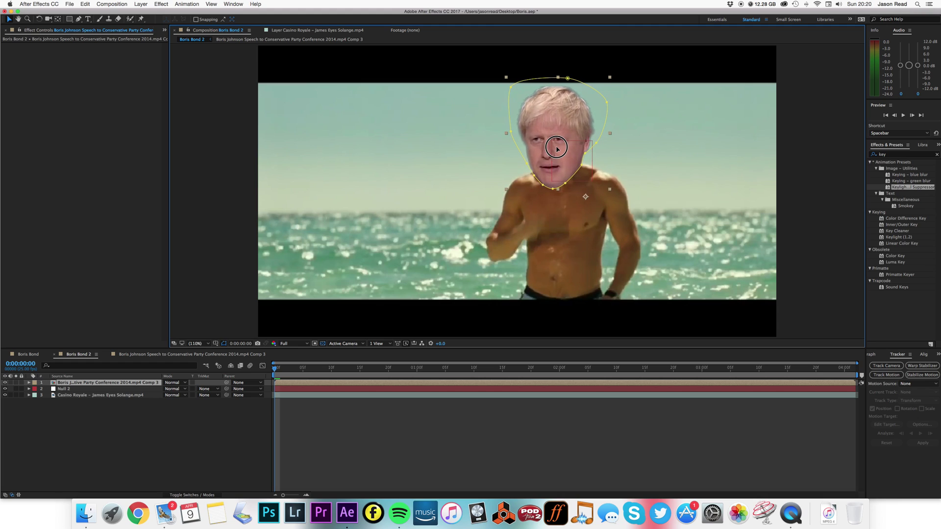
Step: Scale the head to 86%, fine-tune its position, and parent it to Null 2
key(s)
drag(172, 390, 168, 391)
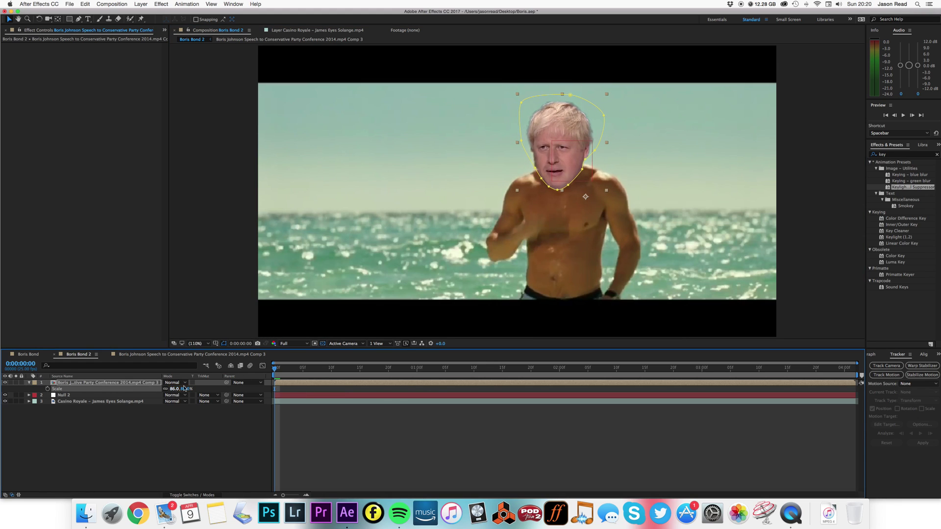
drag(566, 169, 563, 159)
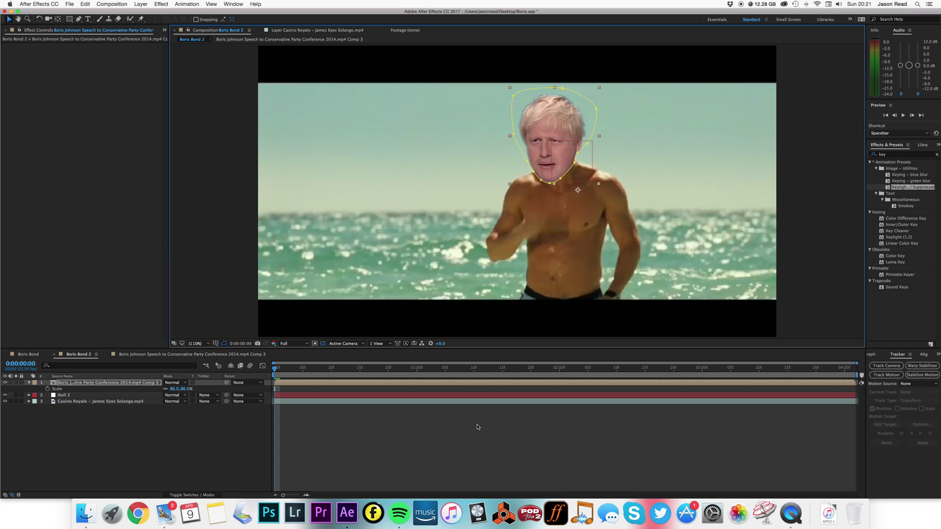
drag(226, 386, 124, 398)
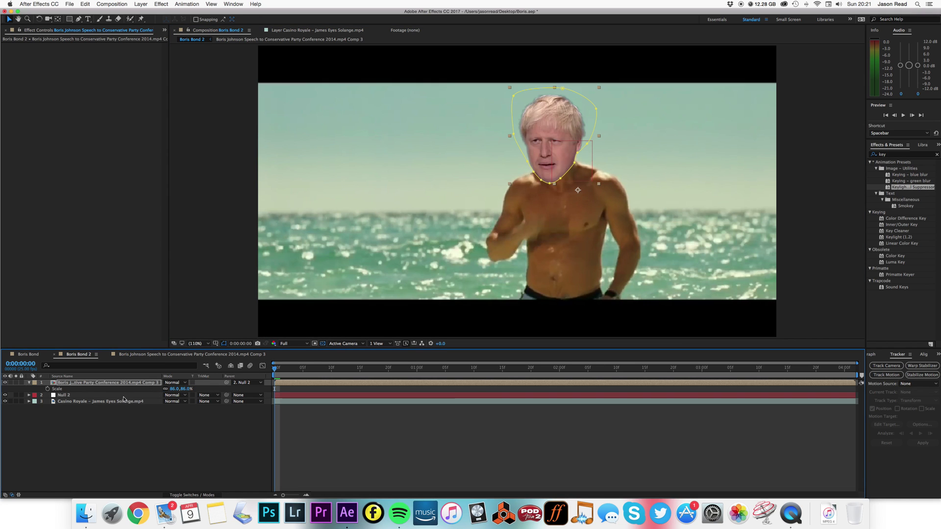
click(309, 429)
key(space)
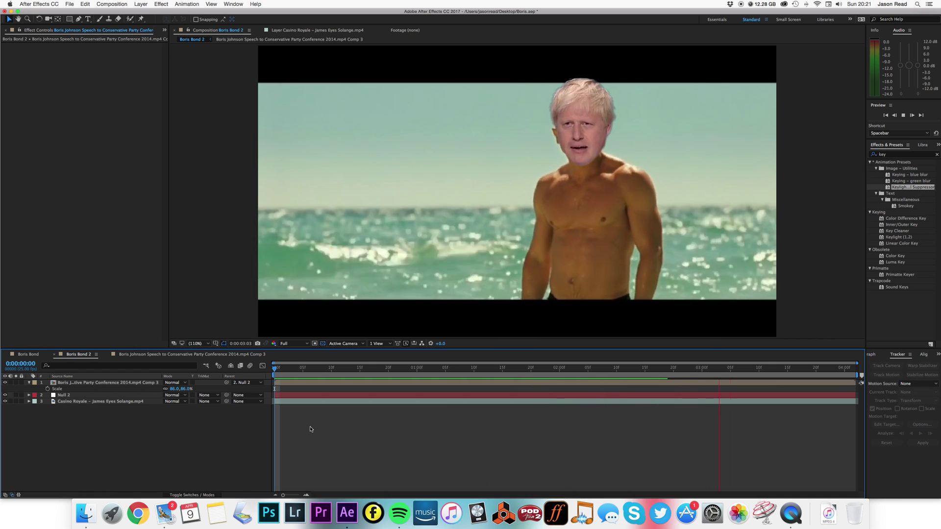
Step: Shift the head a few pixels left and down onto Bond's neck, then preview the tracking
key(space)
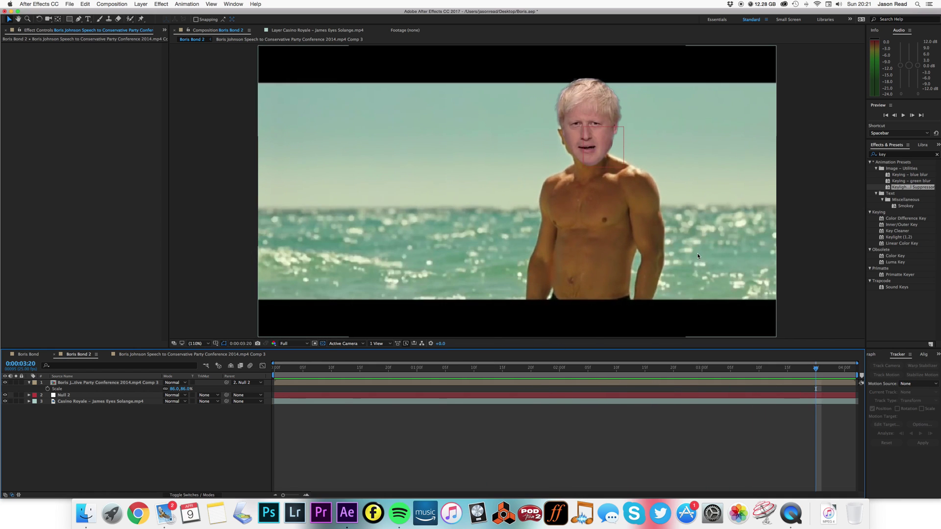
click(591, 108)
drag(590, 108, 587, 112)
key(space)
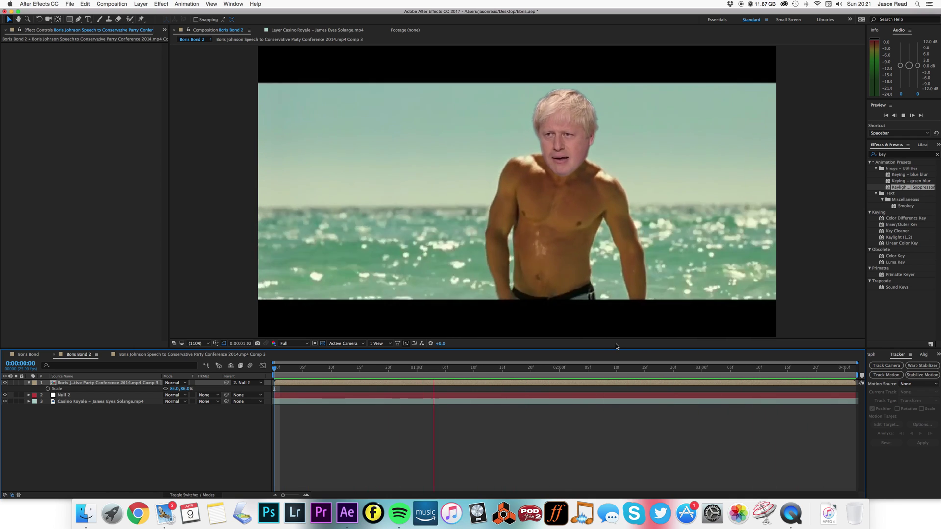
key(space)
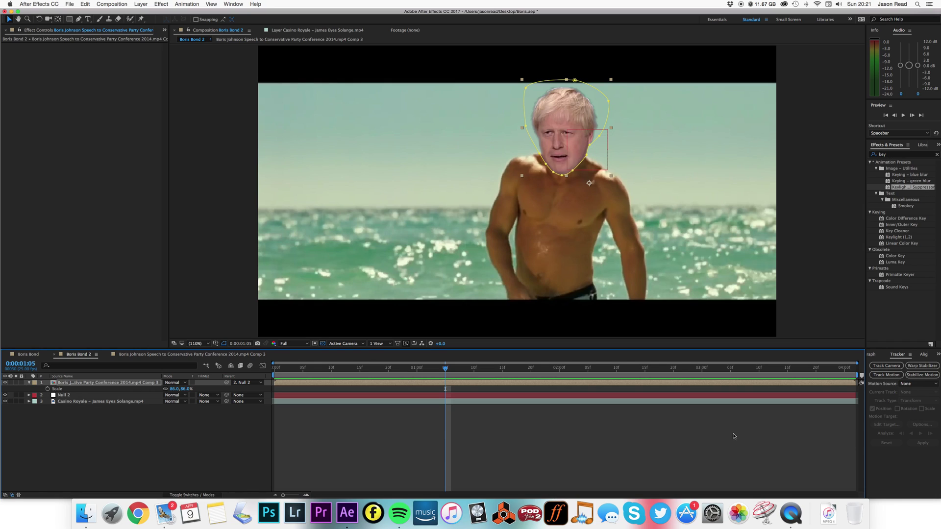